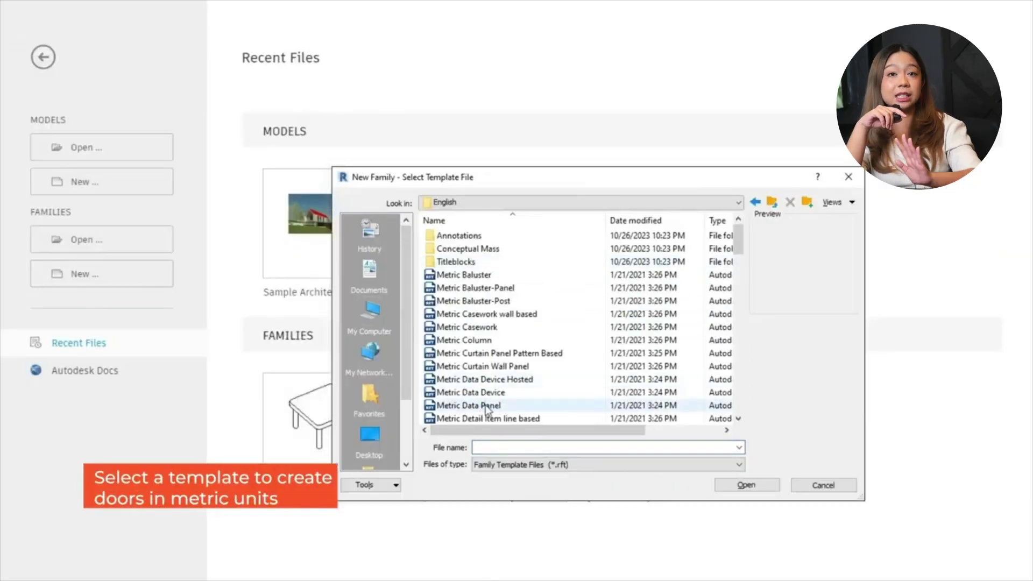
# Pick the Metric Door.rft template for a new family and show its Exterior elevation.
pyautogui.scroll(-2, 486, 405)
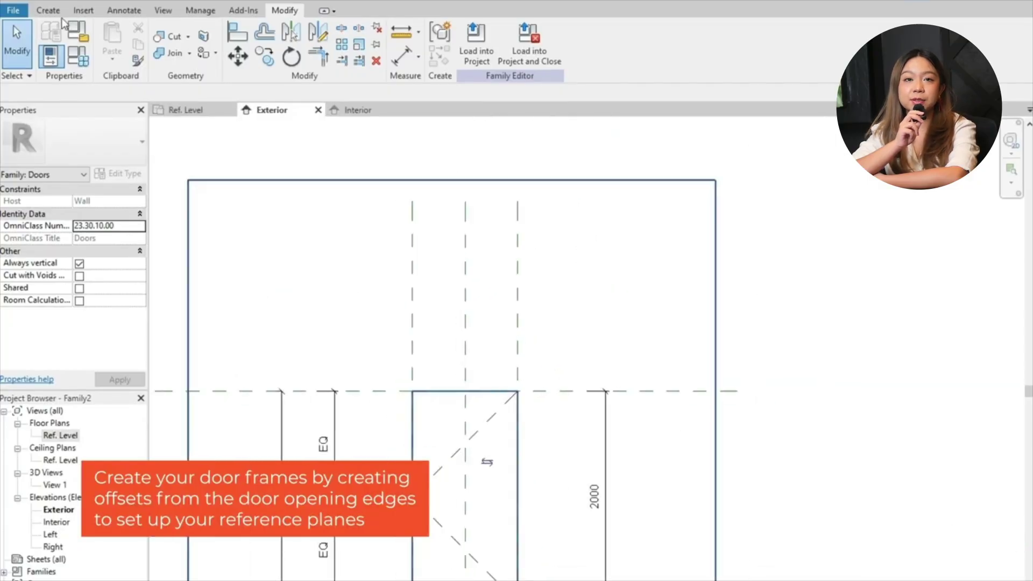
# Draw reference planes beside the opening's left and right edges and above its head.
pyautogui.click(47, 10)
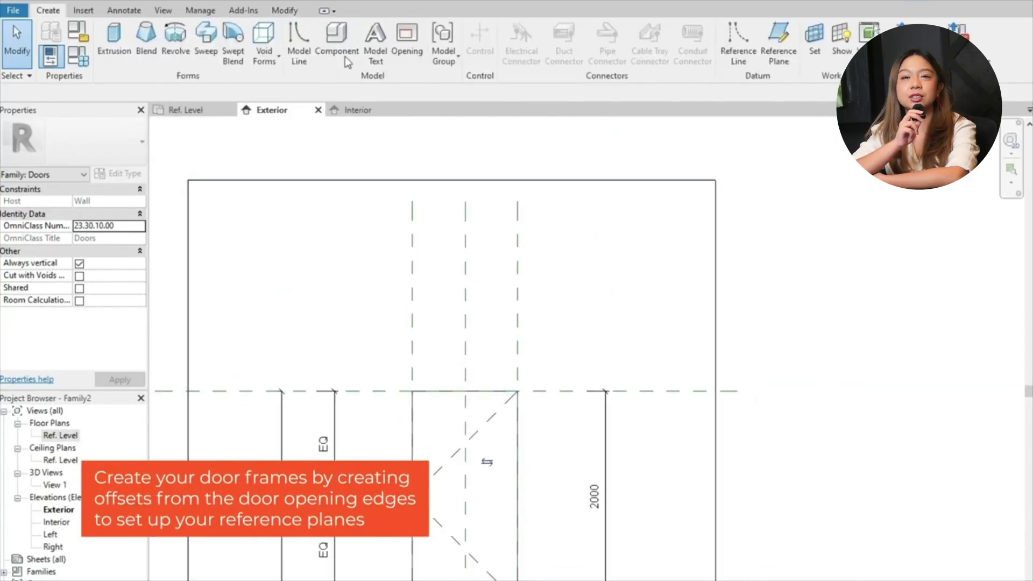
pyautogui.click(778, 51)
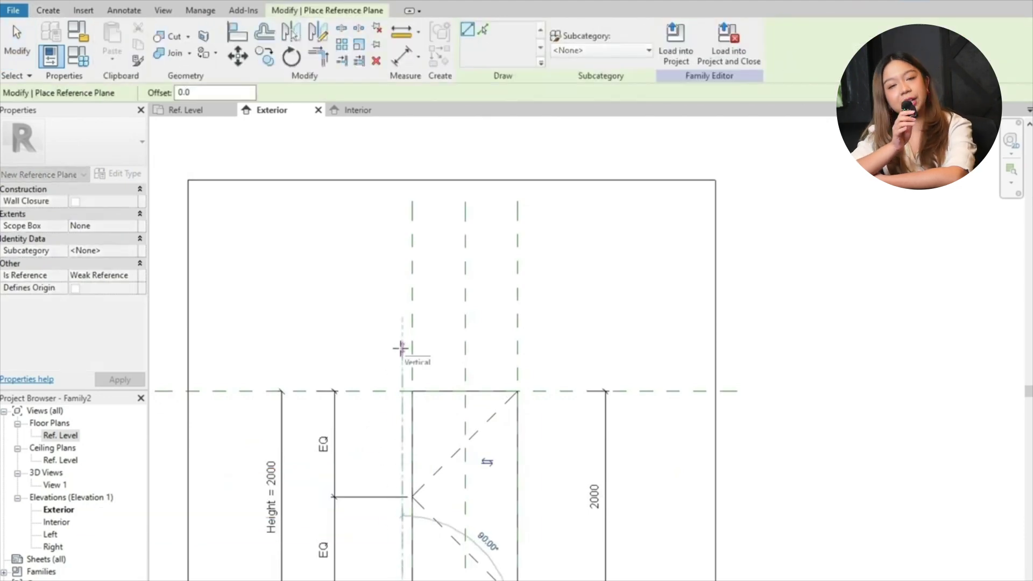
pyautogui.click(401, 349)
pyautogui.click(388, 376)
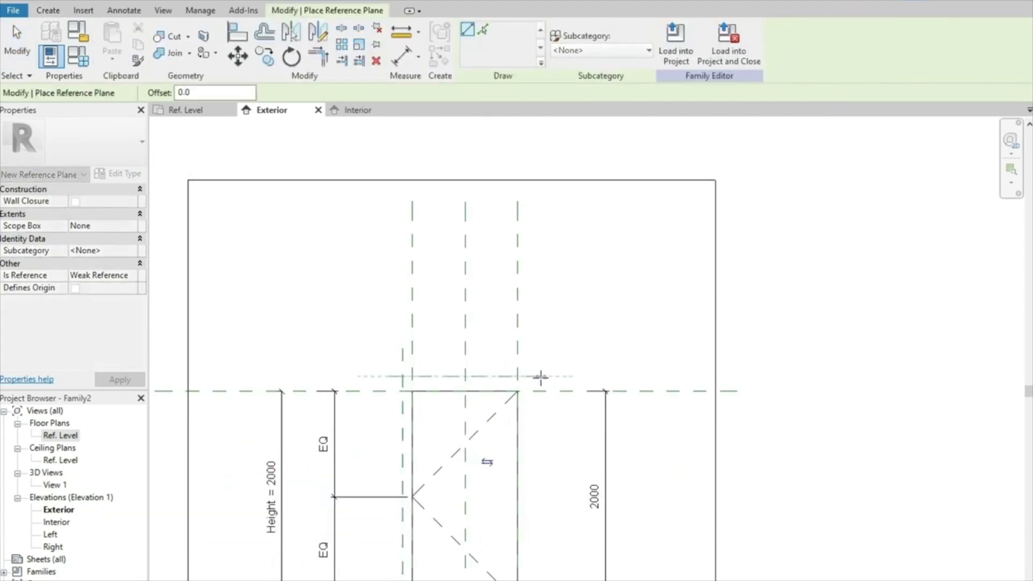
pyautogui.click(540, 376)
pyautogui.click(531, 575)
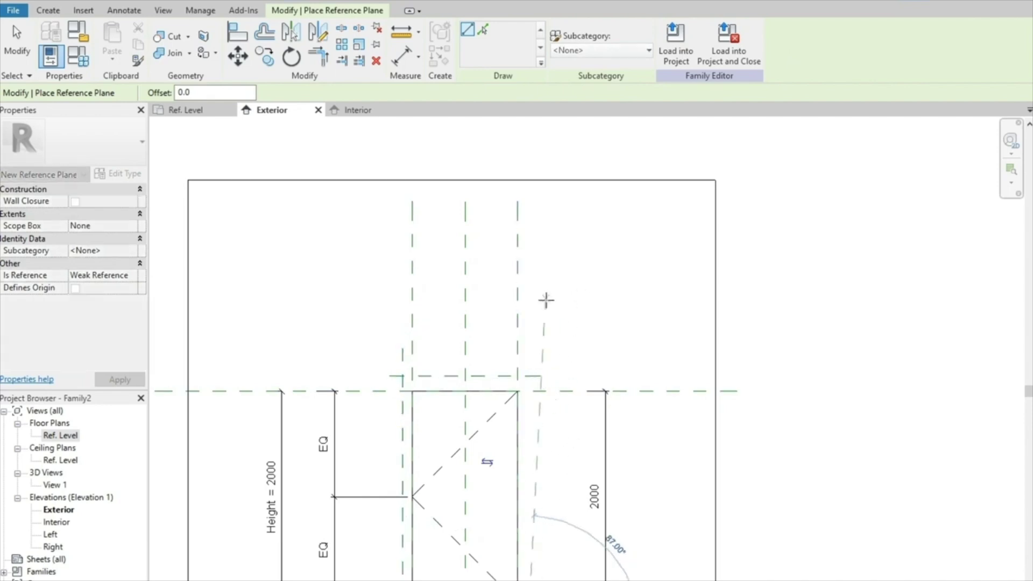
pyautogui.click(527, 350)
pyautogui.scroll(-2, 411, 484)
pyautogui.scroll(3, 410, 417)
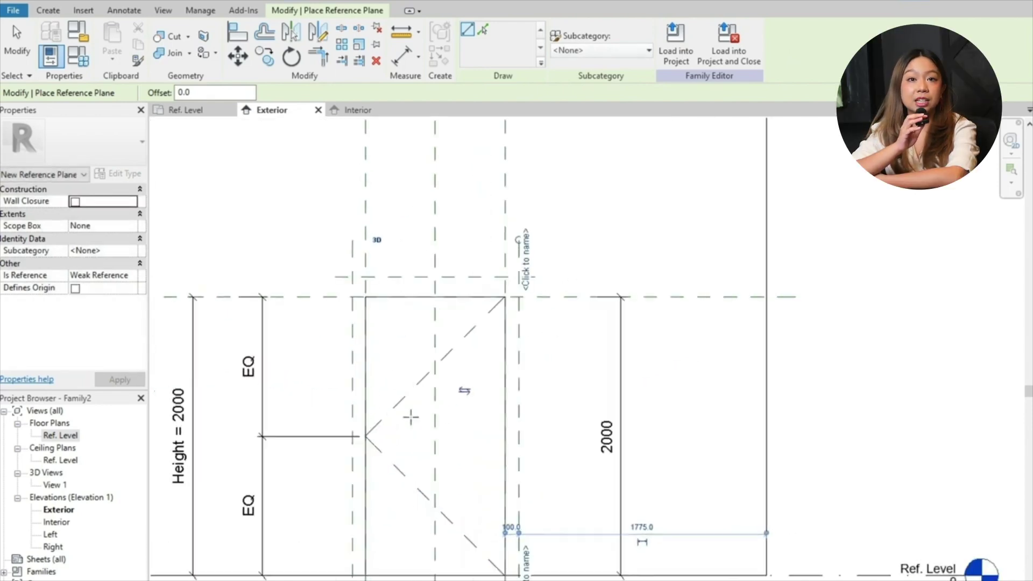
pyautogui.press('d')
pyautogui.press('i')
pyautogui.scroll(2, 274, 263)
# Dimension the left, top and right frame offsets (94, 141 and 100).
pyautogui.click(456, 347)
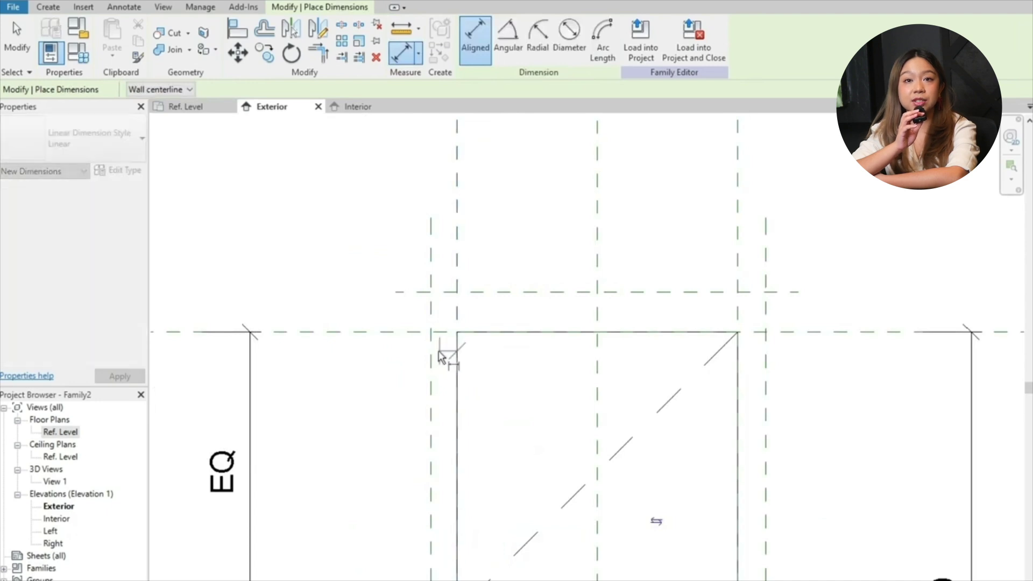
pyautogui.click(431, 322)
pyautogui.click(438, 237)
pyautogui.click(385, 292)
pyautogui.click(301, 332)
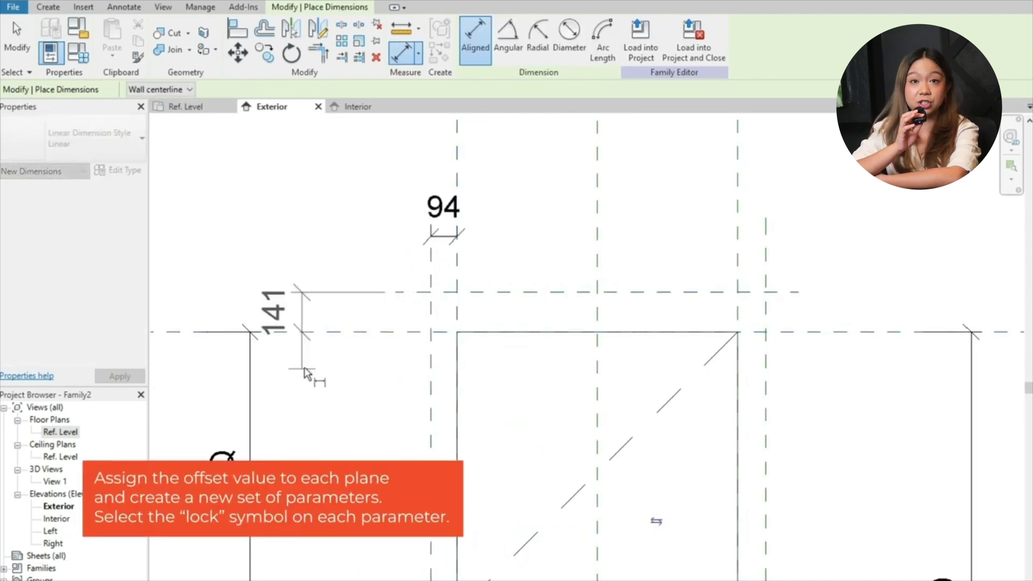
pyautogui.click(253, 406)
pyautogui.moveTo(736, 315); pyautogui.dragTo(554, 369, button='middle')
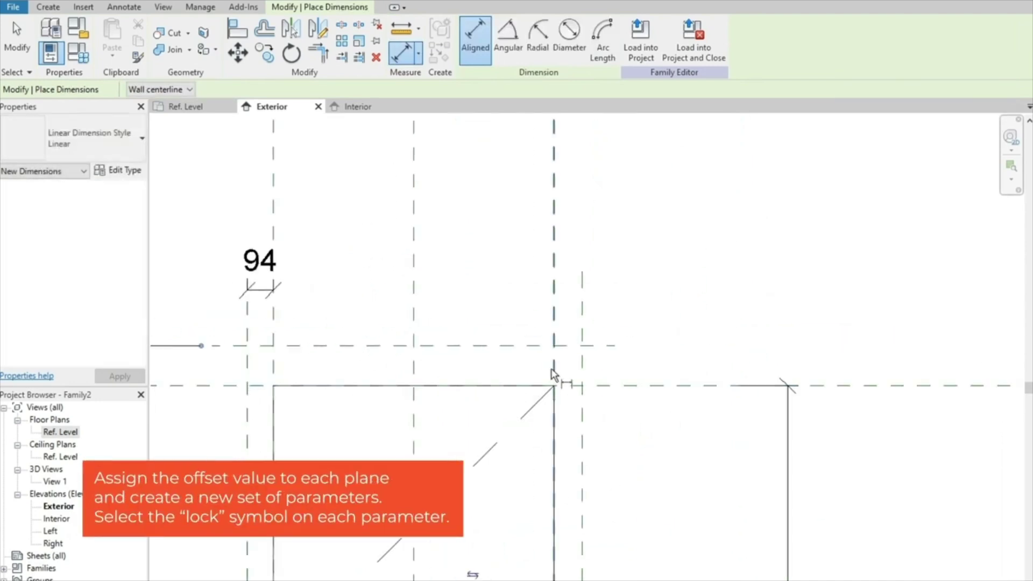
pyautogui.click(661, 295)
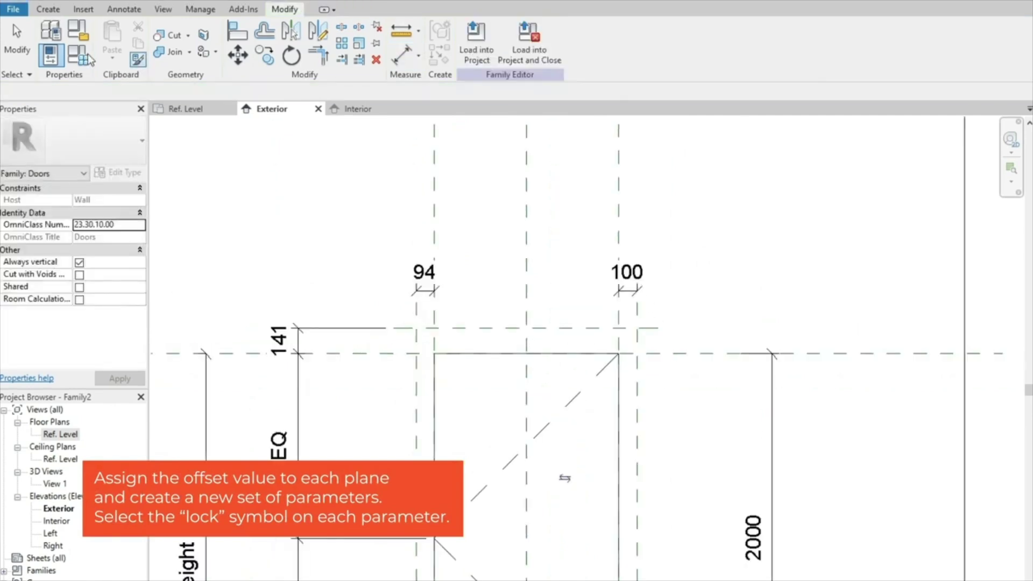
# Link the three offset dimensions to a new type parameter named Offset.
pyautogui.click(278, 338)
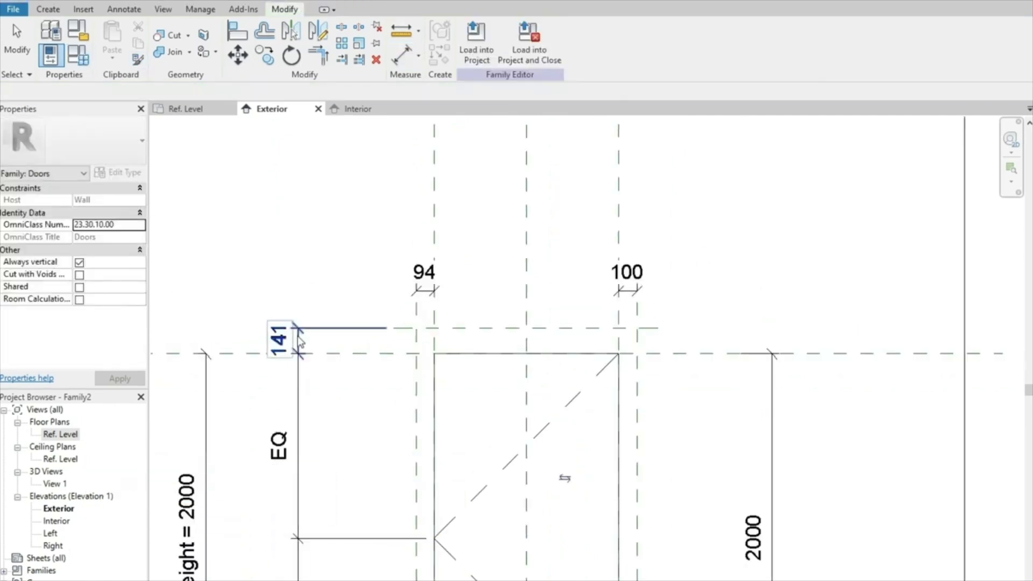
pyautogui.keyDown('ctrl'); pyautogui.click(608, 292); pyautogui.keyUp('ctrl')
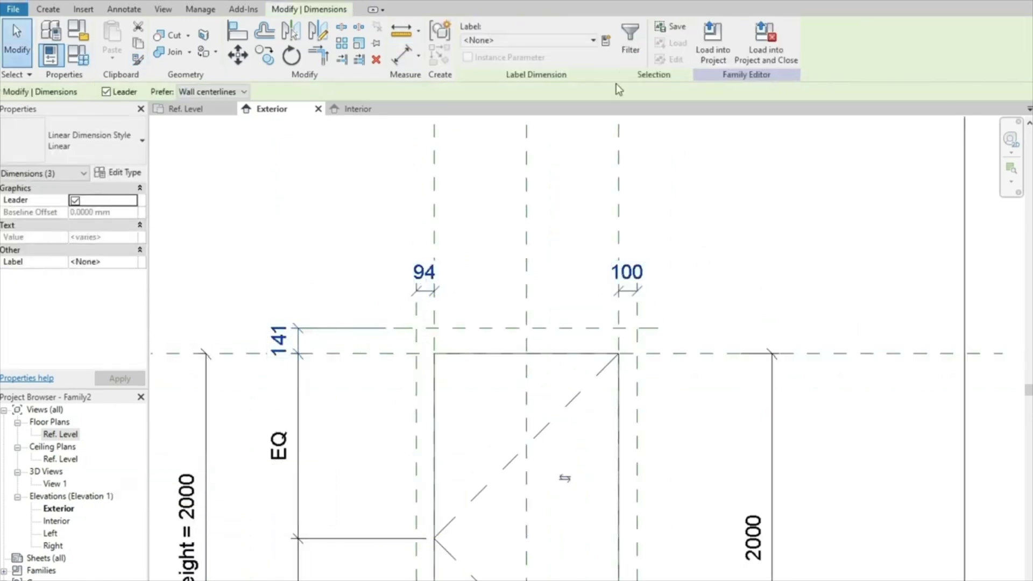
pyautogui.click(605, 41)
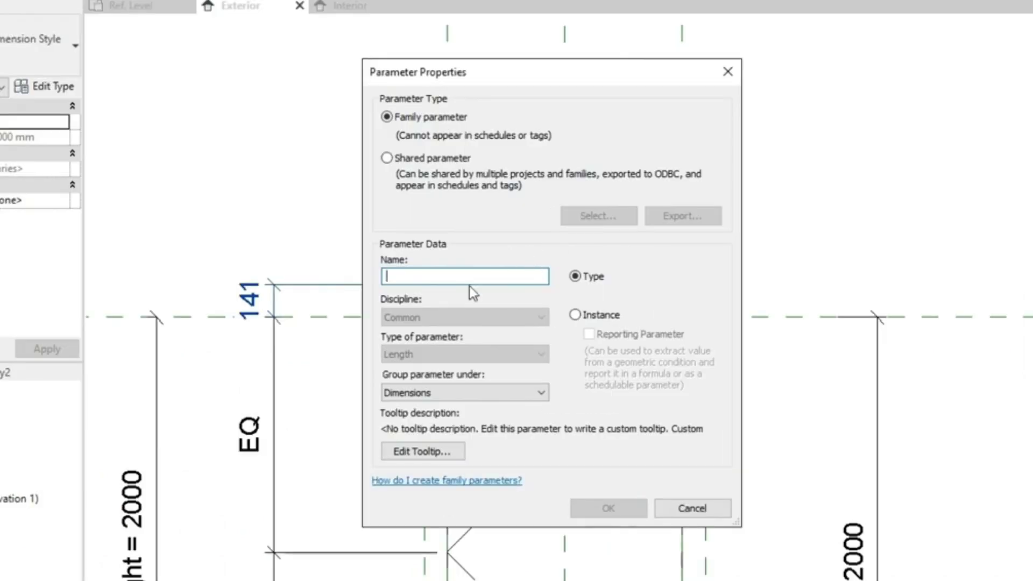
pyautogui.write('Offset')
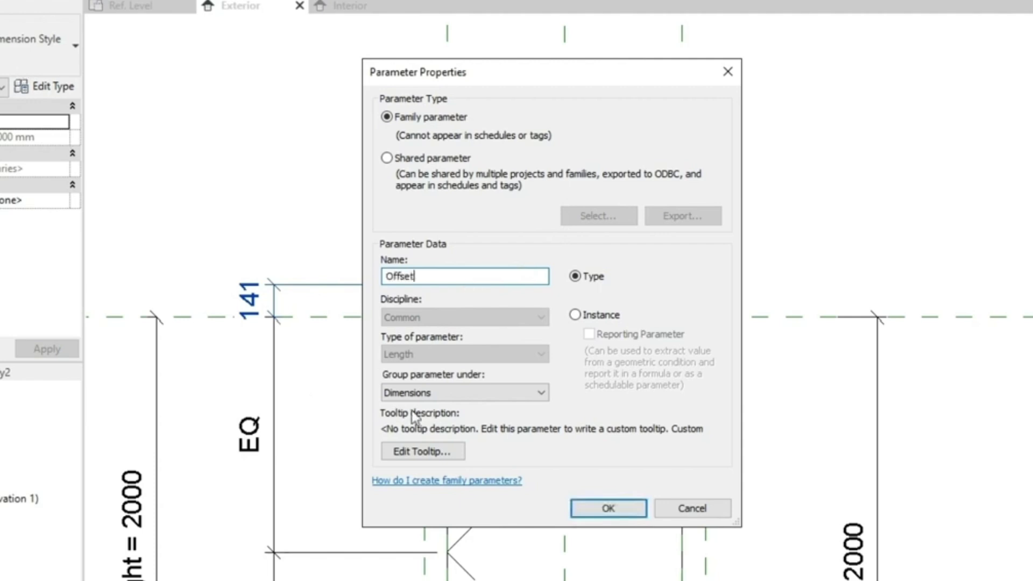
pyautogui.click(590, 512)
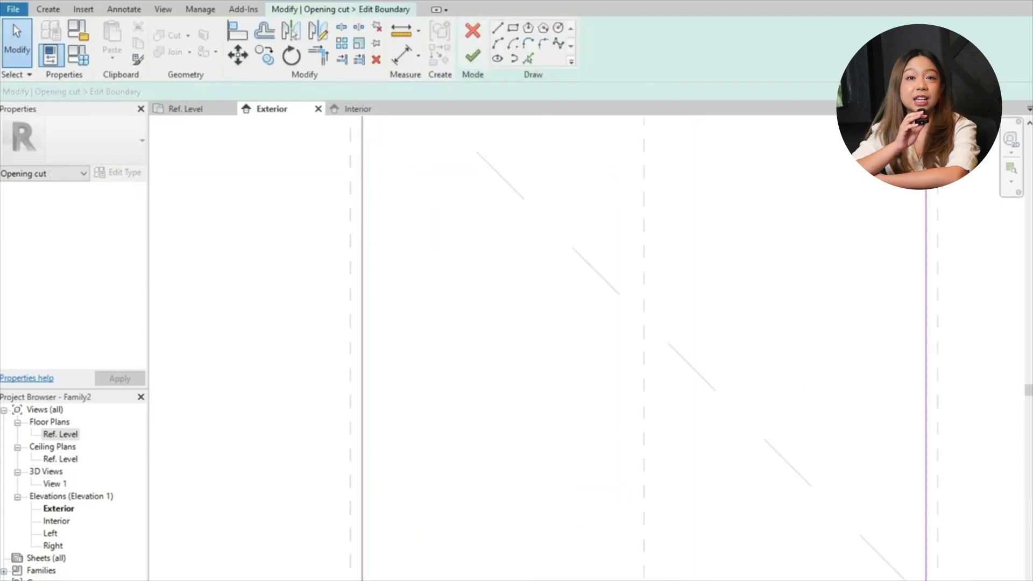
# Stretch the opening cut's side and top boundary lines out to the frame reference planes.
pyautogui.moveTo(362, 511); pyautogui.dragTo(344, 532)
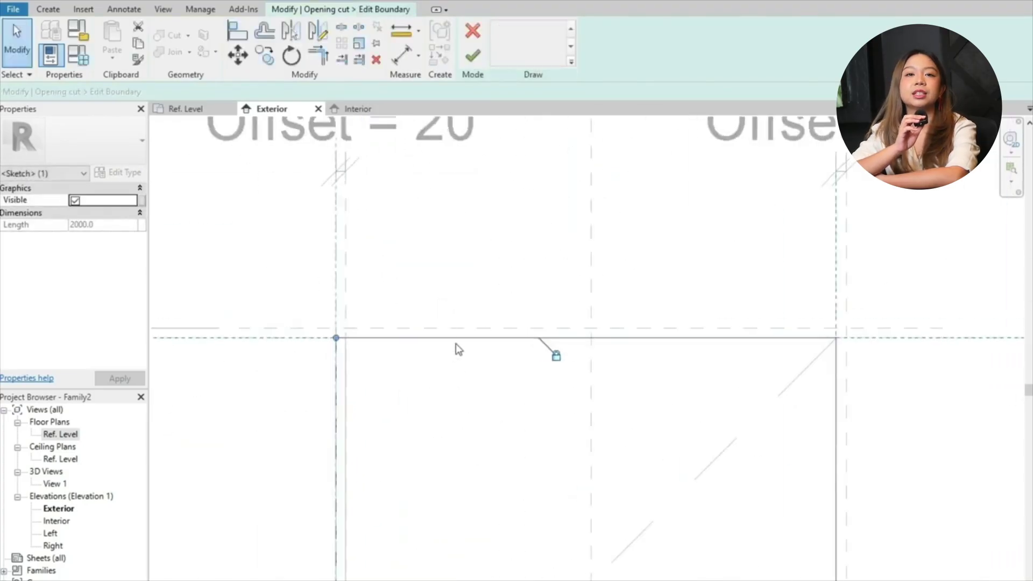
pyautogui.moveTo(454, 349); pyautogui.dragTo(461, 321)
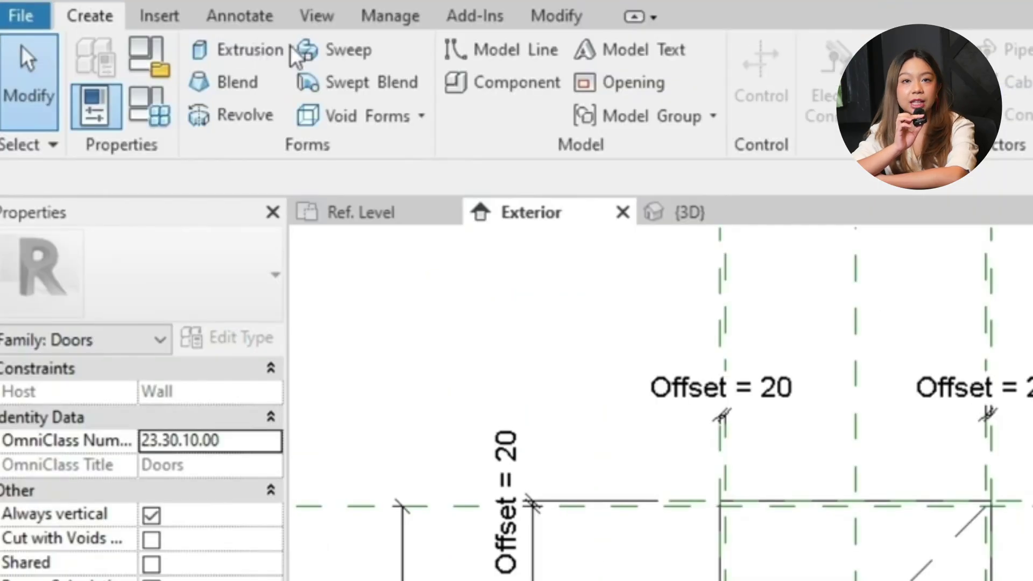
# Create a sweep and sketch its path up the left jamb and across the frame head.
pyautogui.click(329, 45)
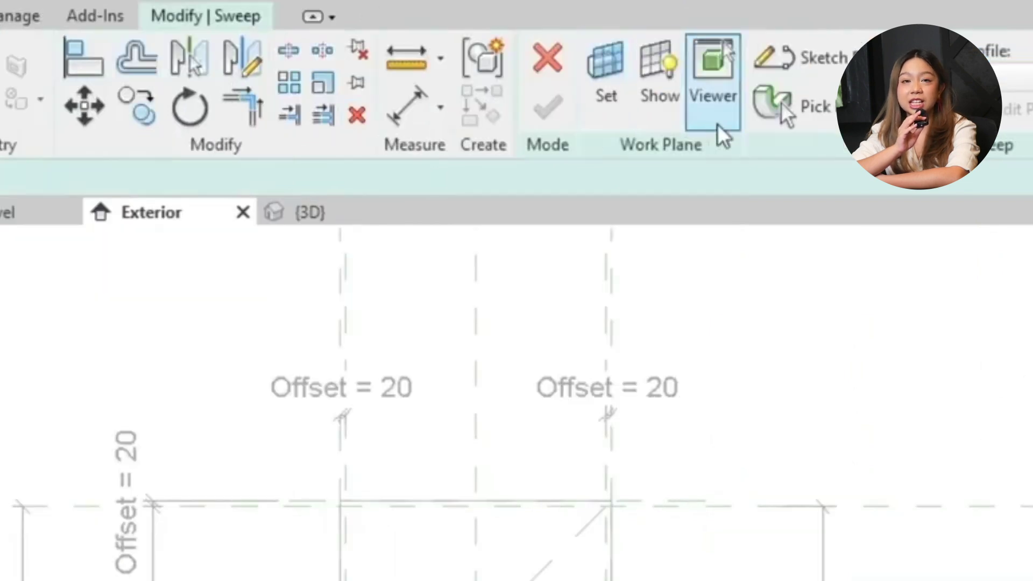
pyautogui.click(822, 67)
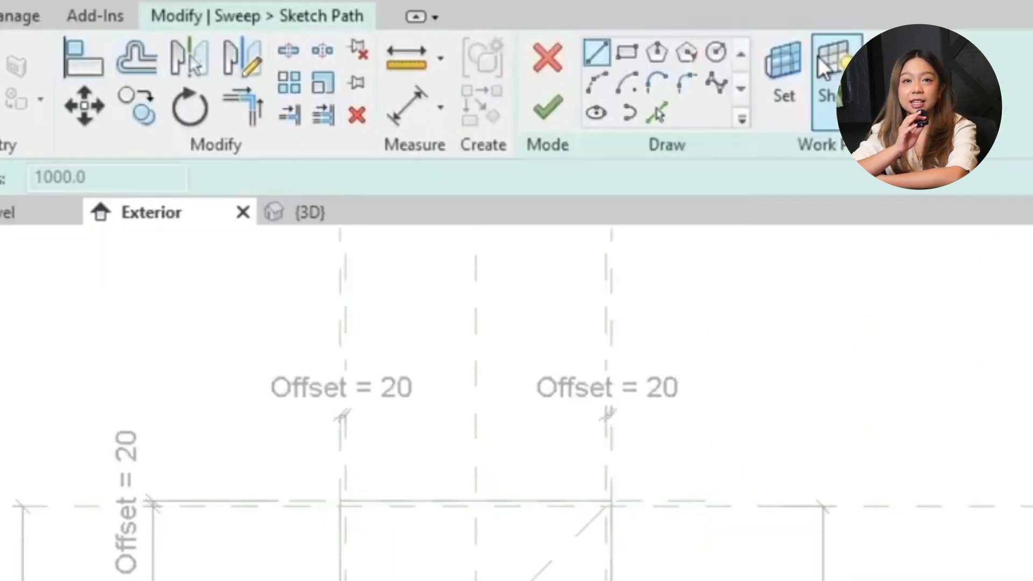
pyautogui.click(769, 80)
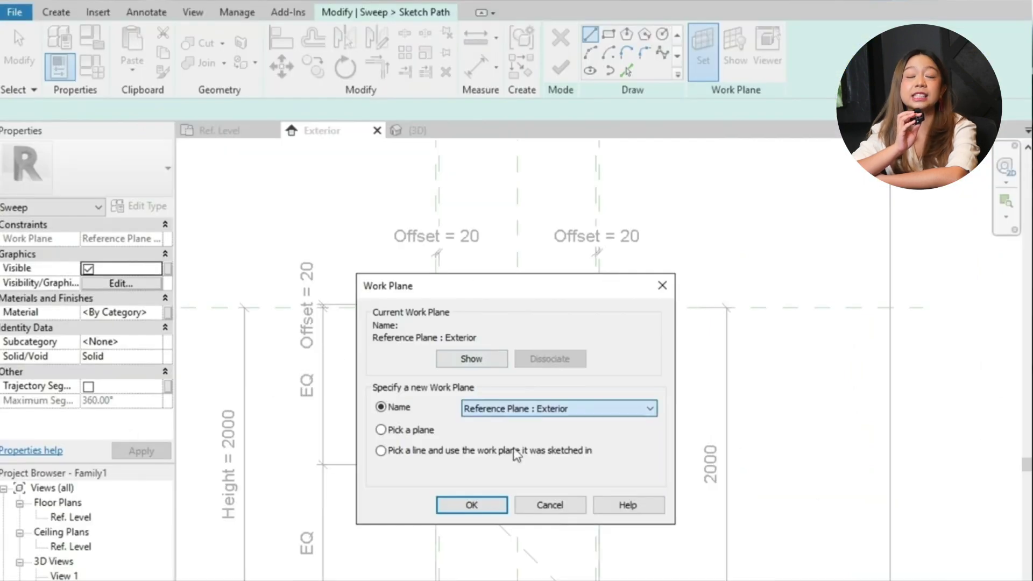
pyautogui.click(471, 505)
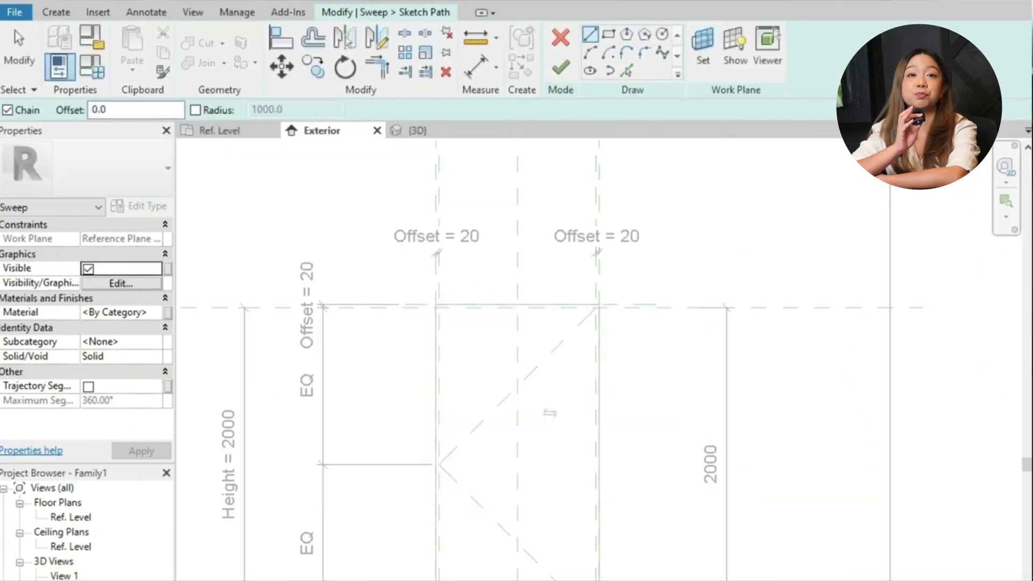
pyautogui.click(435, 462)
pyautogui.click(436, 305)
pyautogui.click(598, 305)
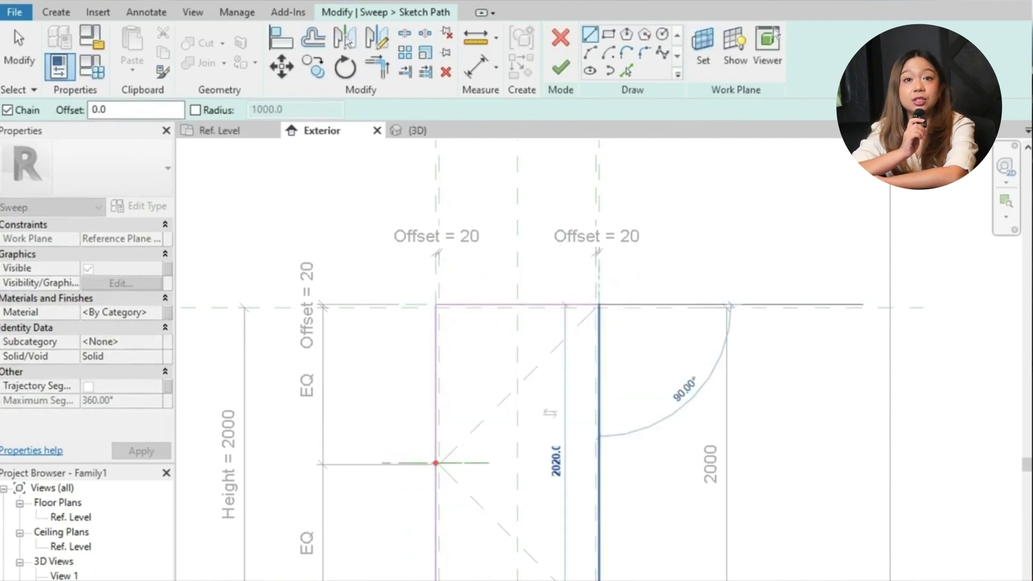
# Adjust the 2020 right-side path line and finish the sweep path sketch.
pyautogui.press('Escape')
pyautogui.press('Escape')
pyautogui.scroll(4, 430, 463)
pyautogui.click(433, 476)
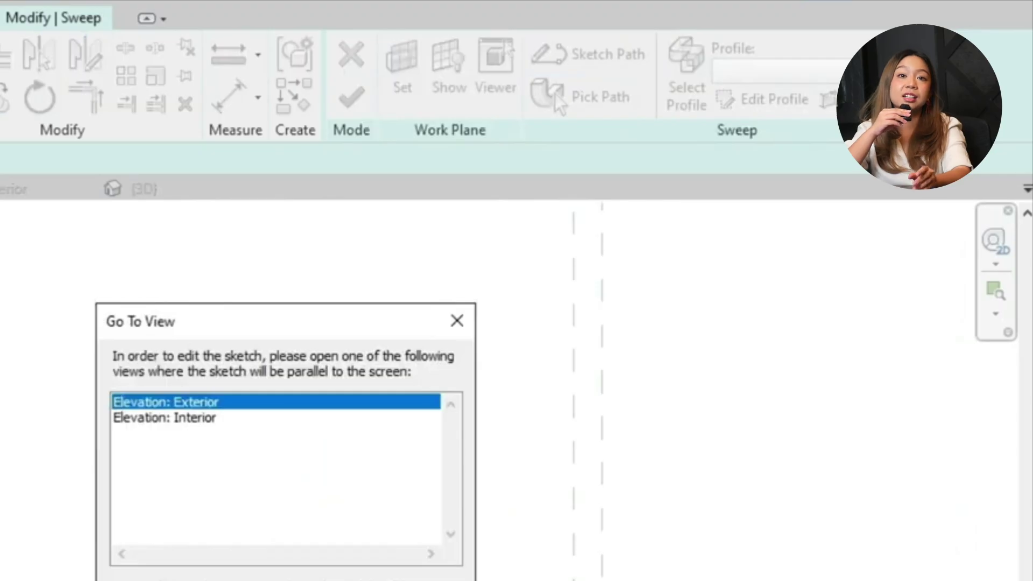
pyautogui.press('Return')
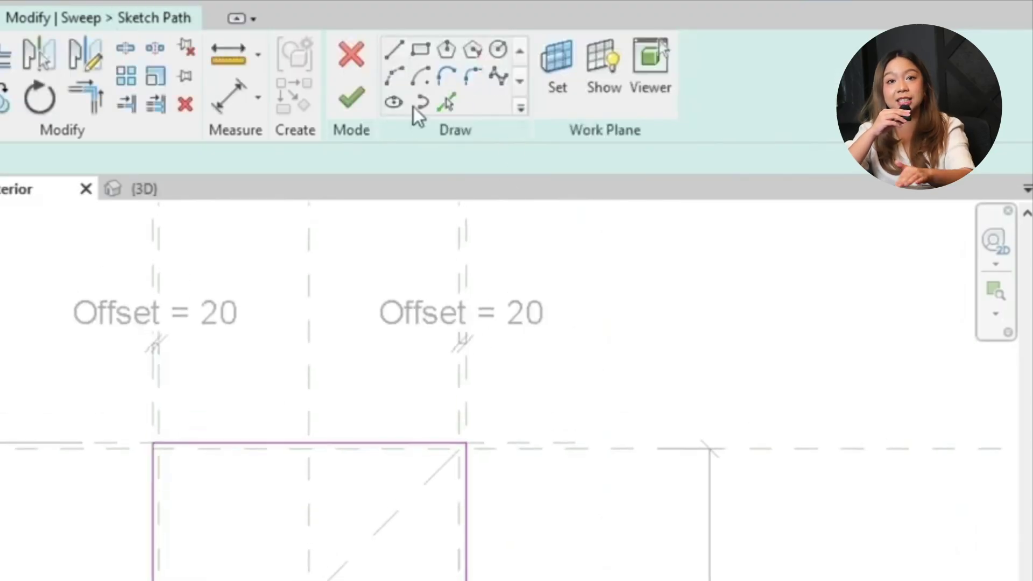
pyautogui.click(347, 98)
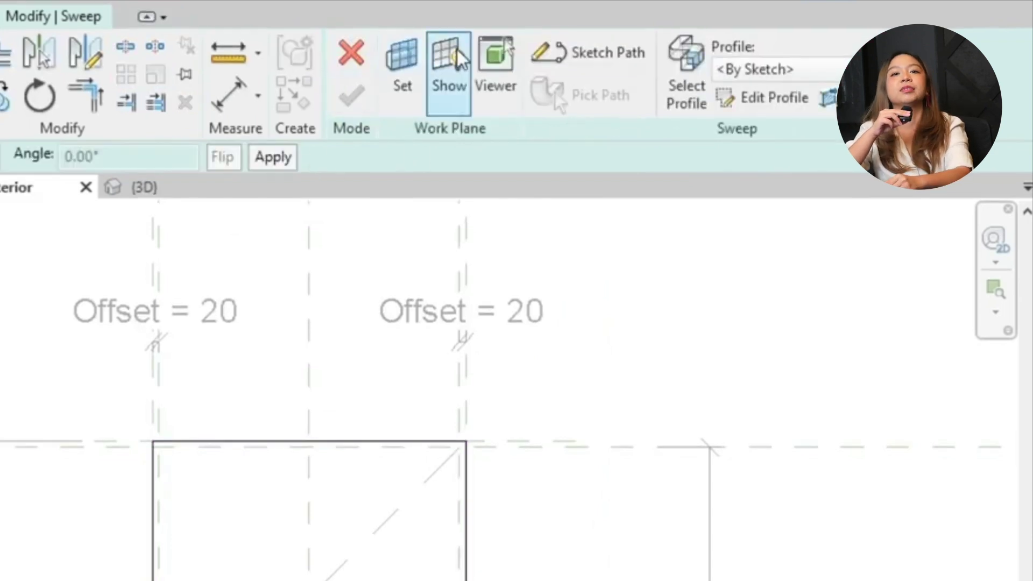
# Edit the sweep profile, sketching it in the Reflected Ceiling Plan view.
pyautogui.click(769, 100)
pyautogui.click(235, 416)
pyautogui.press('Return')
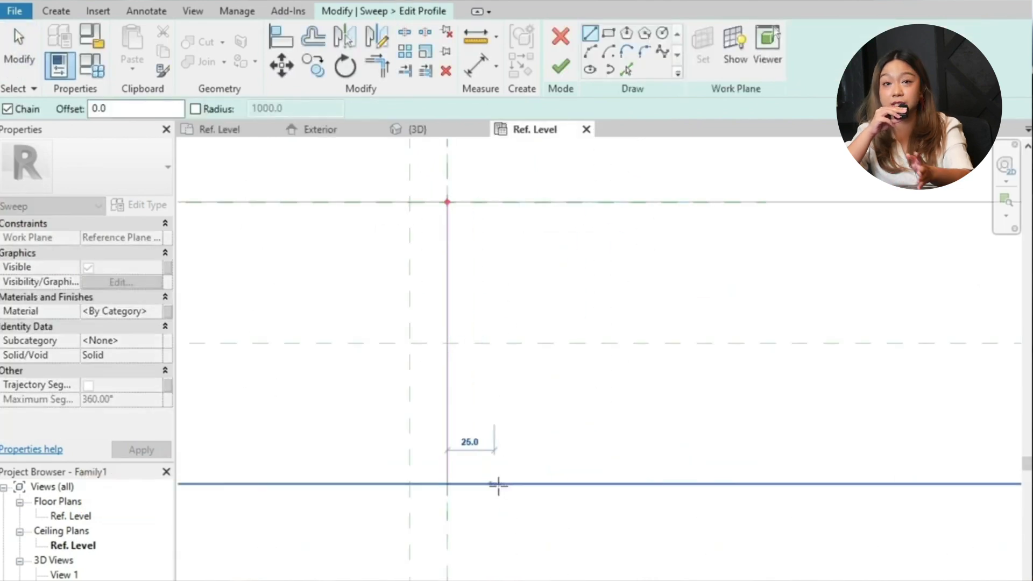
pyautogui.moveTo(499, 485); pyautogui.dragTo(367, 431, button='middle')
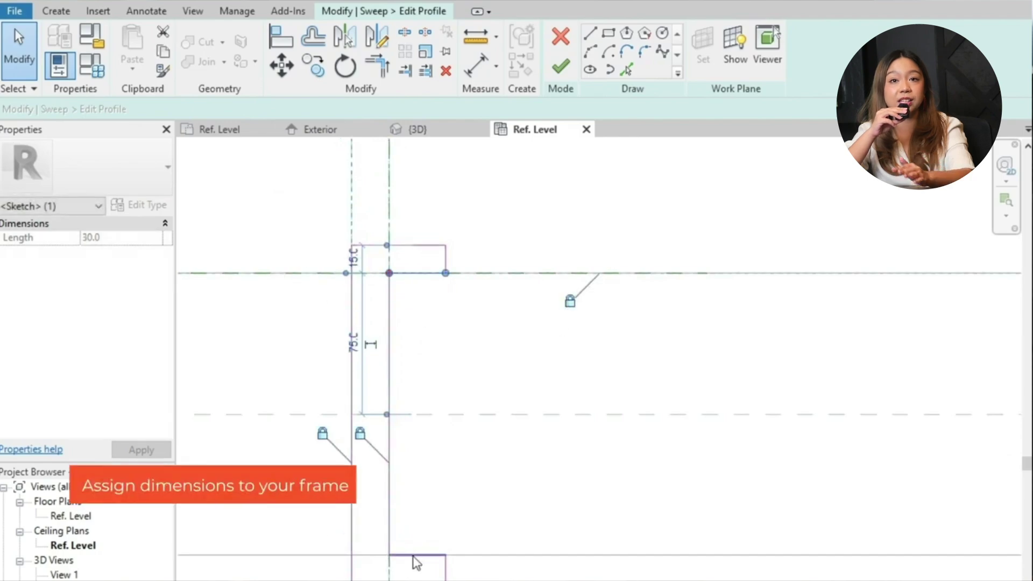
# Dimension the stepped frame profile to 50 wide with 15 rebates.
pyautogui.press('d')
pyautogui.press('i')
pyautogui.scroll(5, 524, 411)
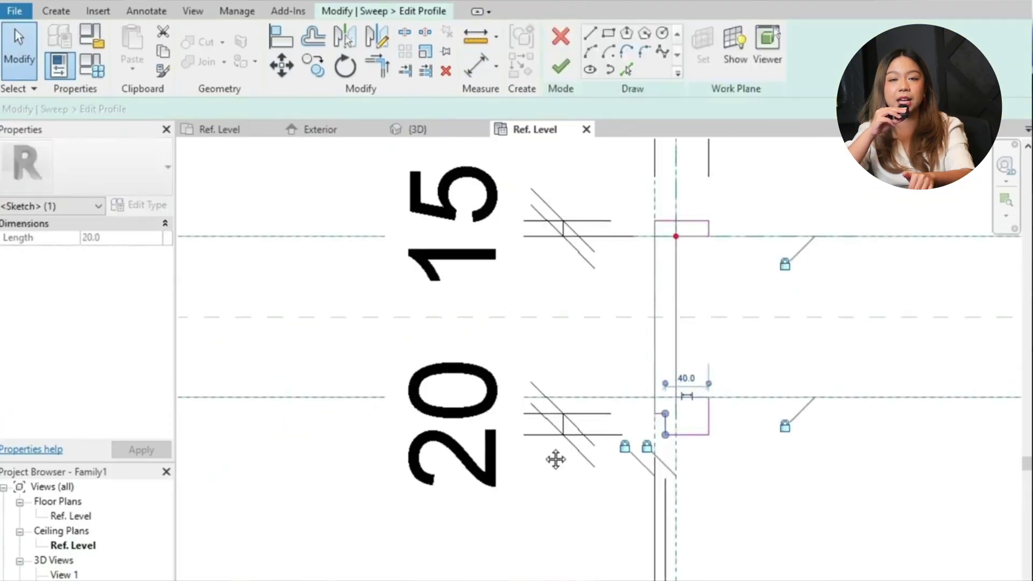
pyautogui.click(517, 444)
pyautogui.write('1')
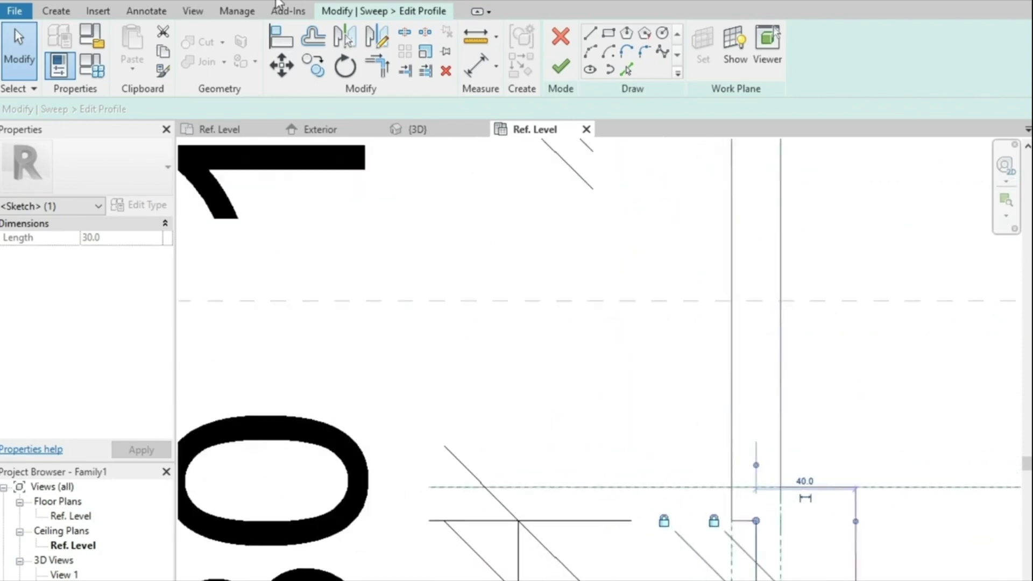
pyautogui.press('d')
pyautogui.press('i')
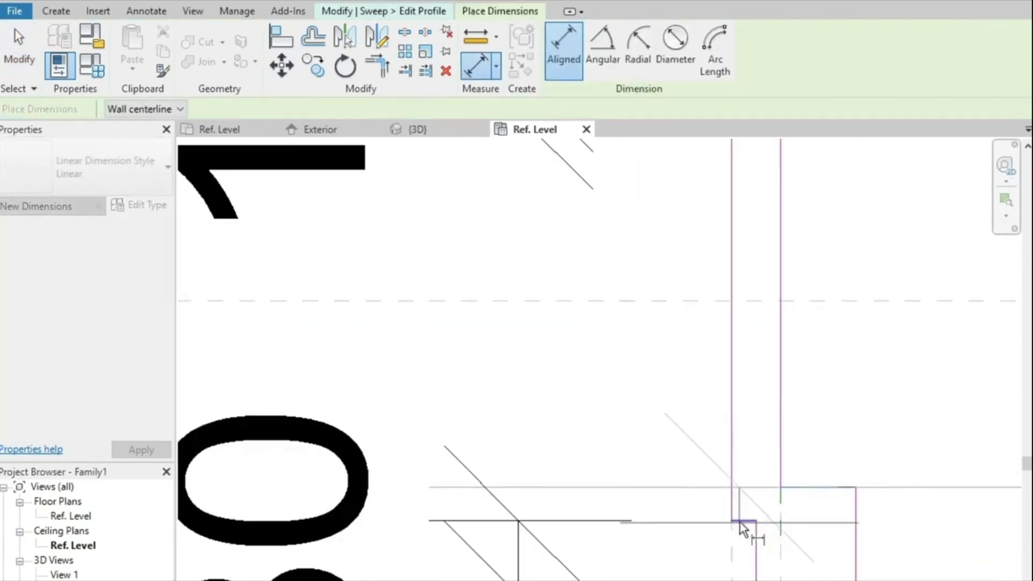
pyautogui.press('Escape')
pyautogui.press('Escape')
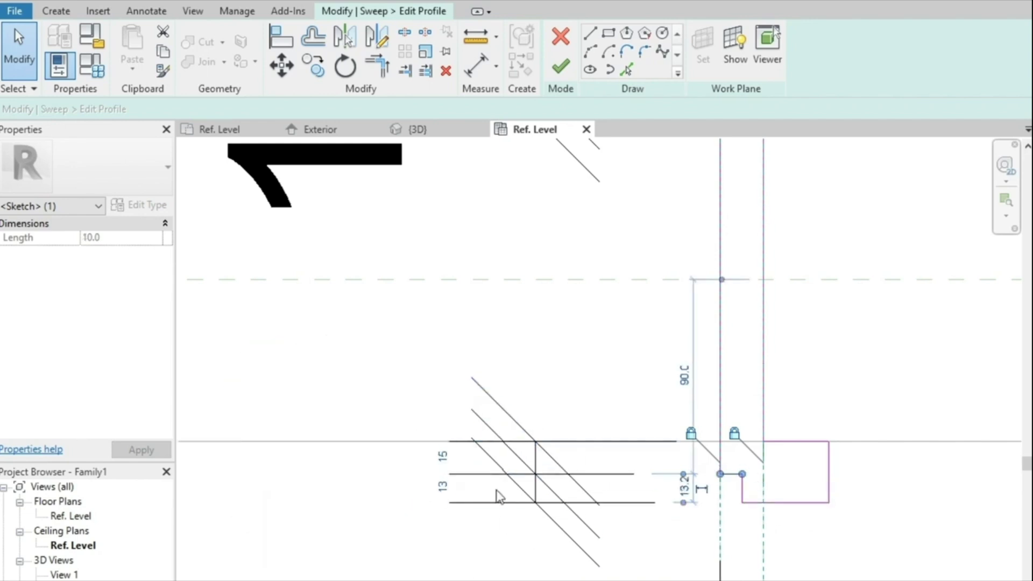
pyautogui.click(795, 502)
pyautogui.click(685, 488)
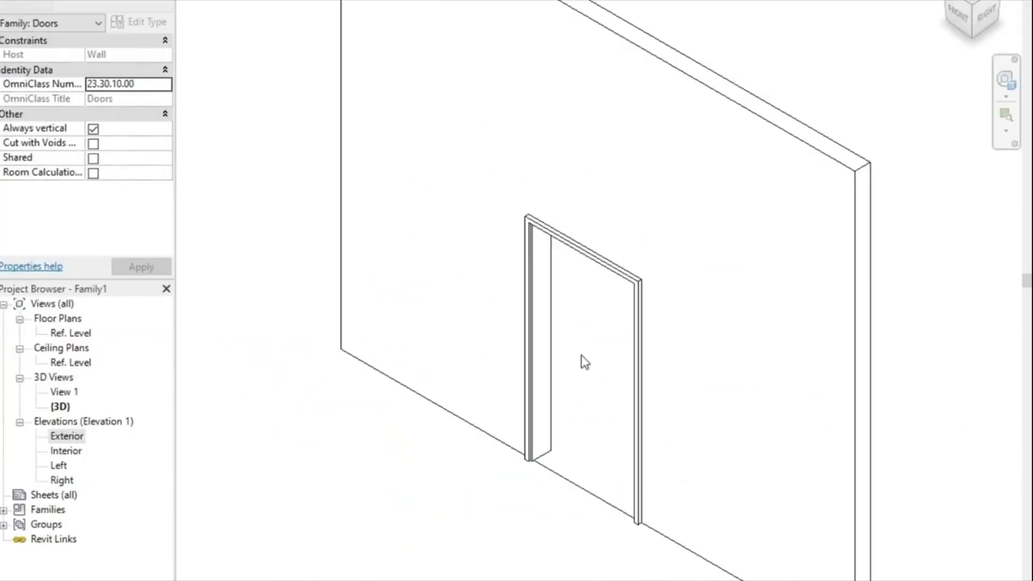
# Sketch the door leaf extrusion rectangle between the frame jambs and dimension it.
pyautogui.keyDown('shift'); pyautogui.moveTo(581, 358); pyautogui.dragTo(553, 249, button='middle'); pyautogui.keyUp('shift')
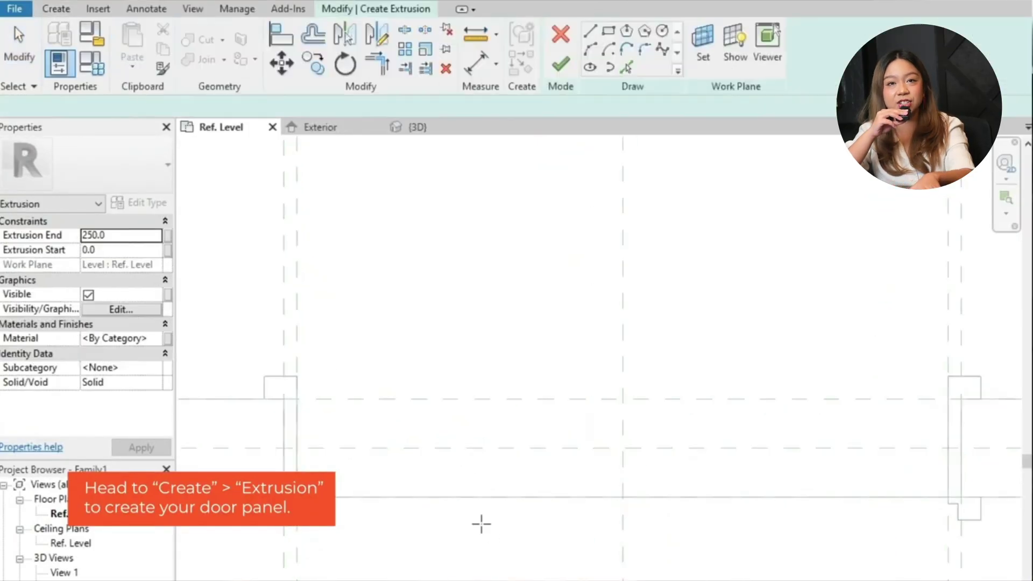
pyautogui.scroll(5, 482, 525)
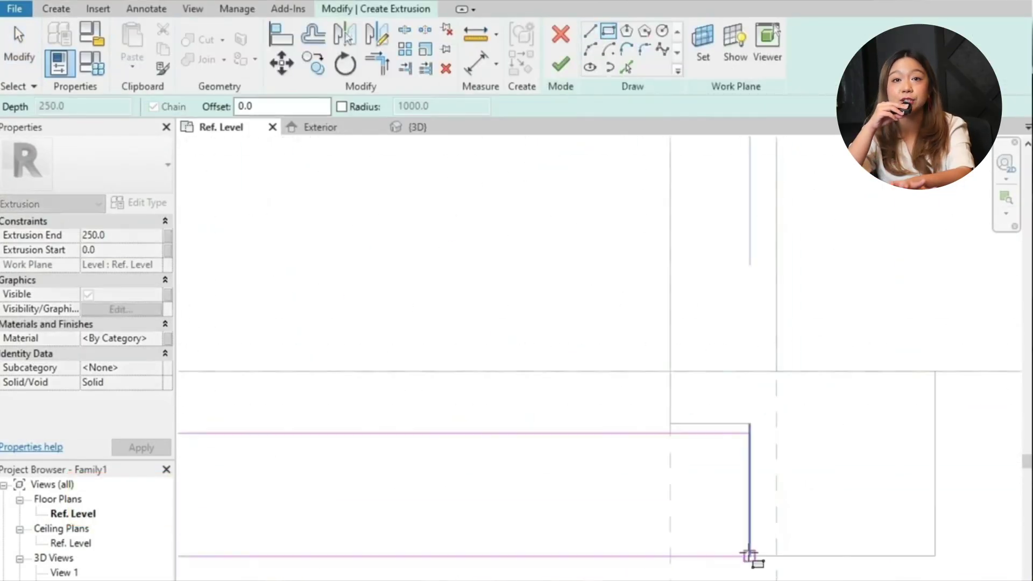
pyautogui.moveTo(749, 554); pyautogui.dragTo(851, 563, button='middle')
pyautogui.click(267, 34)
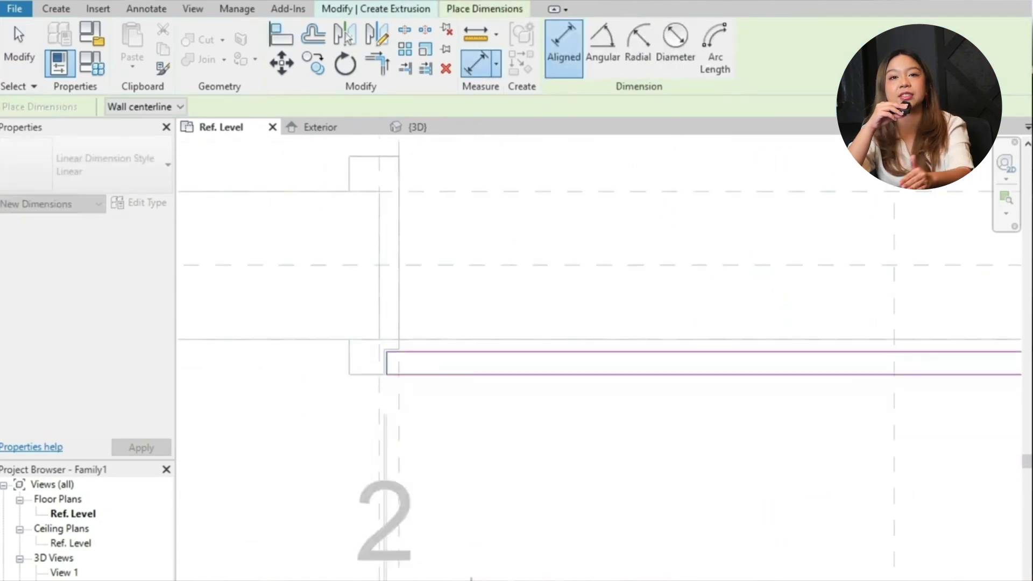
pyautogui.scroll(3, 379, 446)
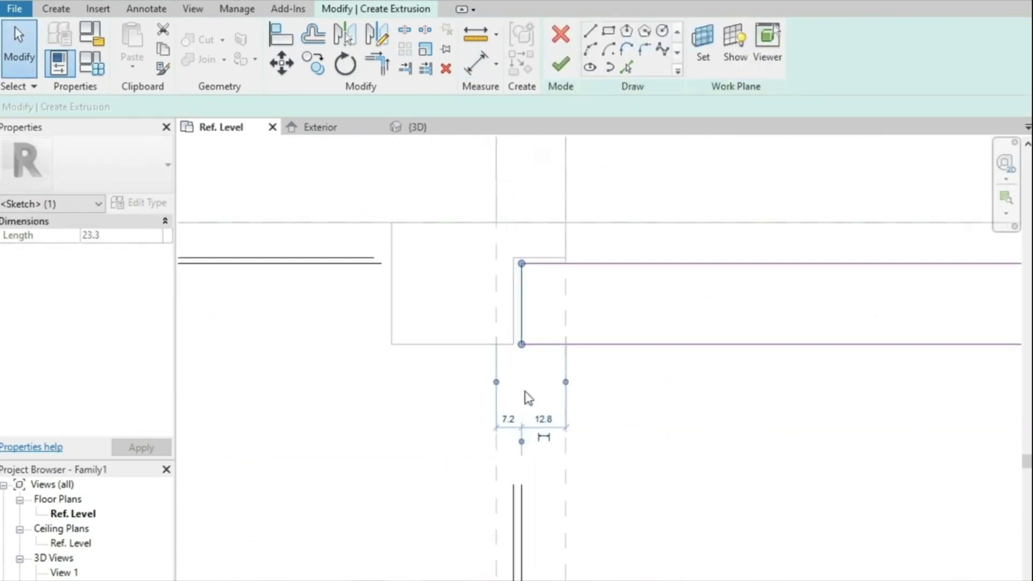
# Draw two horizontal reference planes across the door leaf.
pyautogui.write('3')
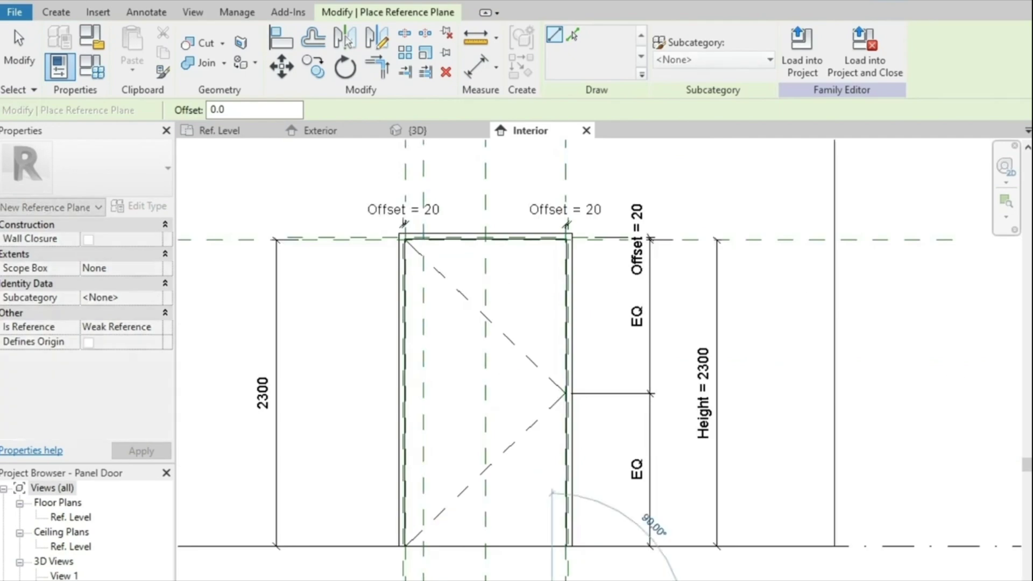
pyautogui.scroll(2, 452, 512)
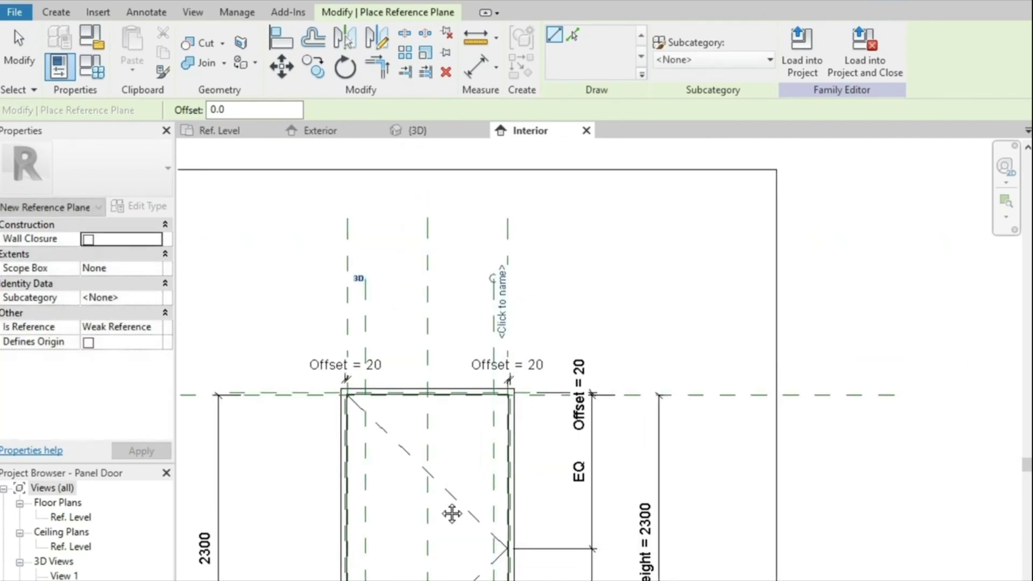
pyautogui.scroll(2, 445, 173)
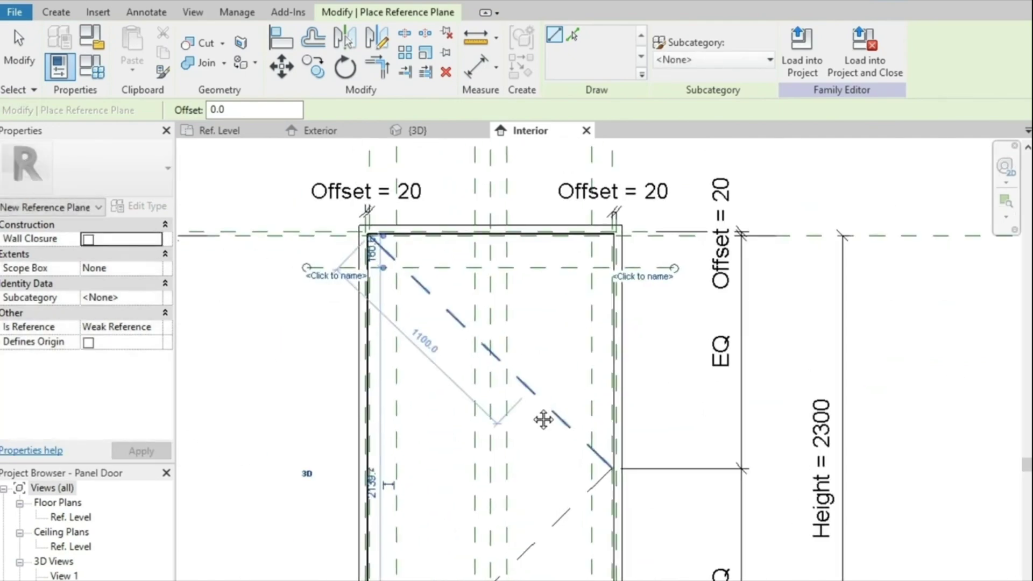
pyautogui.click(306, 341)
pyautogui.click(673, 341)
pyautogui.moveTo(531, 358); pyautogui.dragTo(498, 341, button='middle')
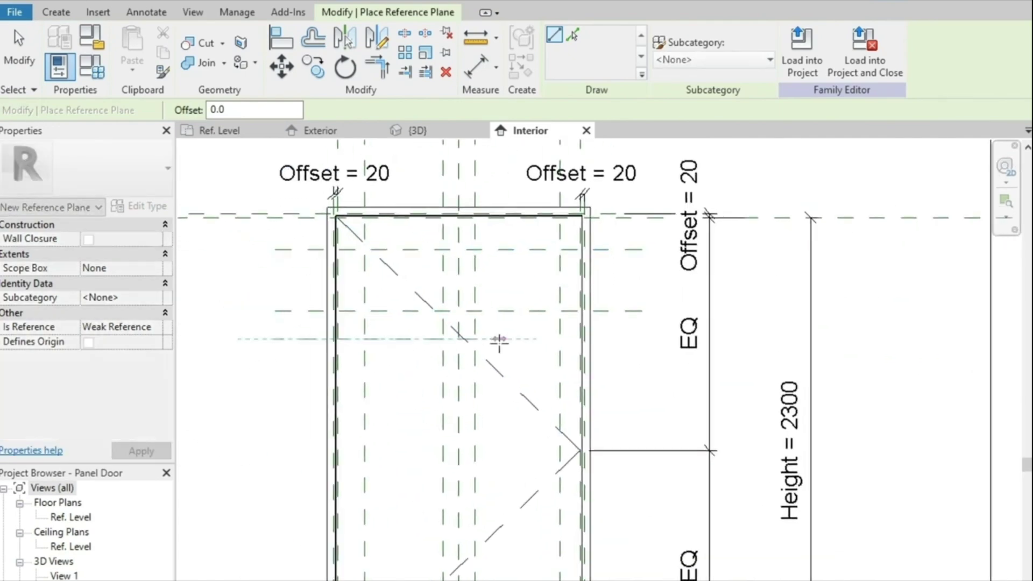
pyautogui.click(281, 444)
pyautogui.click(662, 443)
pyautogui.moveTo(662, 443); pyautogui.dragTo(674, 428, button='middle')
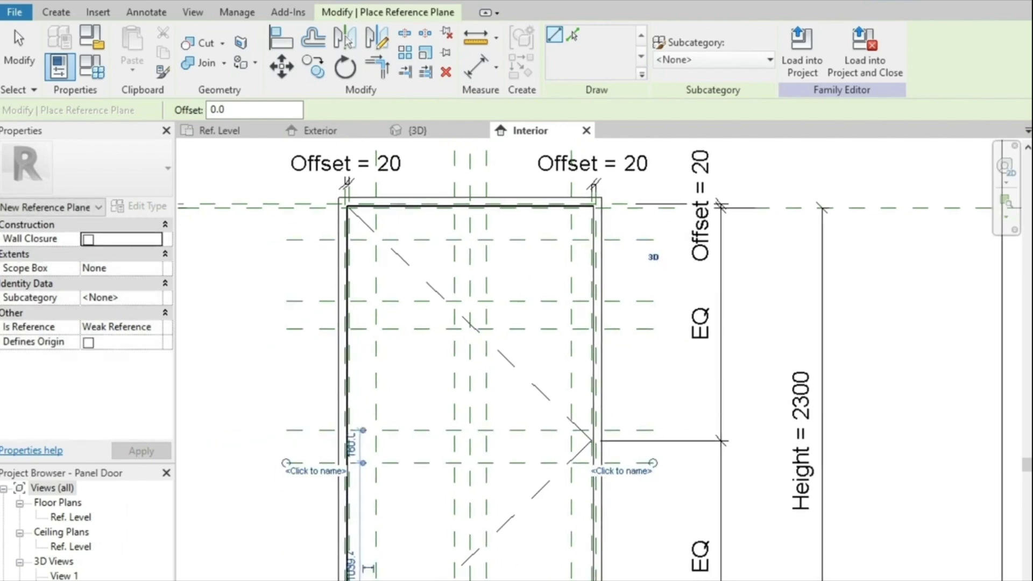
pyautogui.press('Escape')
pyautogui.press('Escape')
# Dimension the horizontal planes and set their spacings to 200, 600 and 150.
pyautogui.press('d')
pyautogui.press('i')
pyautogui.scroll(3, 288, 196)
pyautogui.scroll(2, 461, 249)
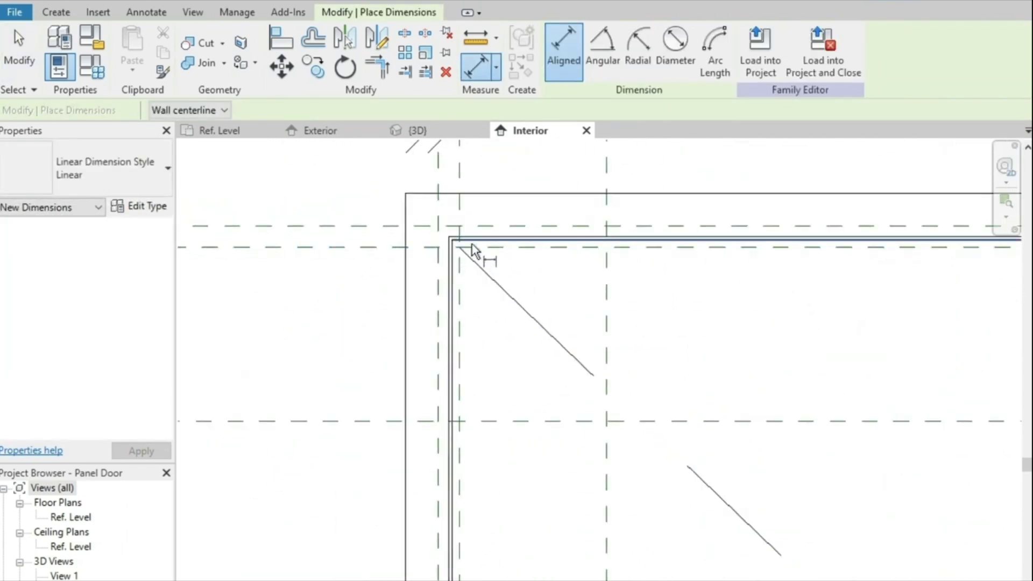
pyautogui.click(295, 301)
pyautogui.click(294, 391)
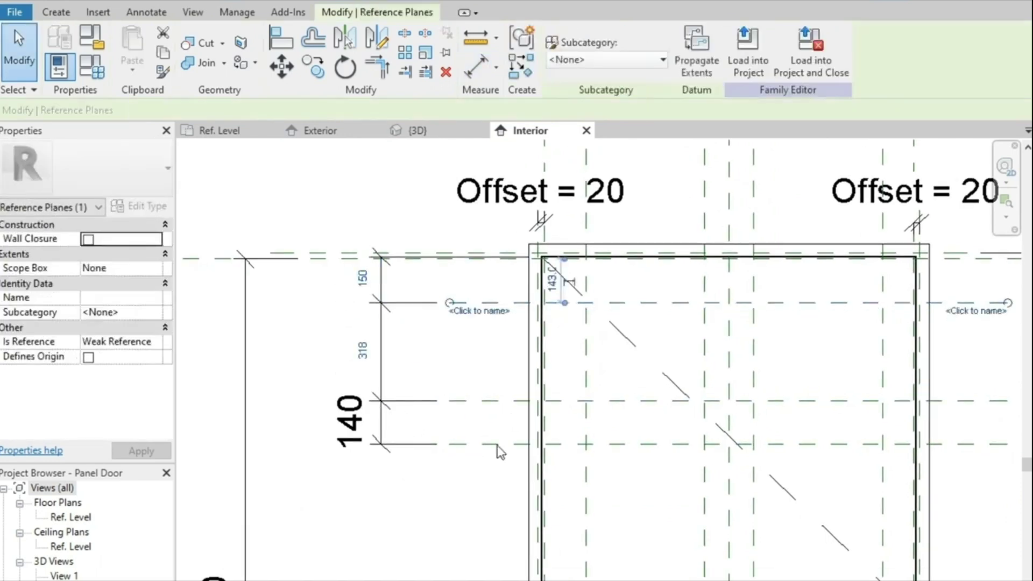
pyautogui.click(369, 350)
pyautogui.write('200')
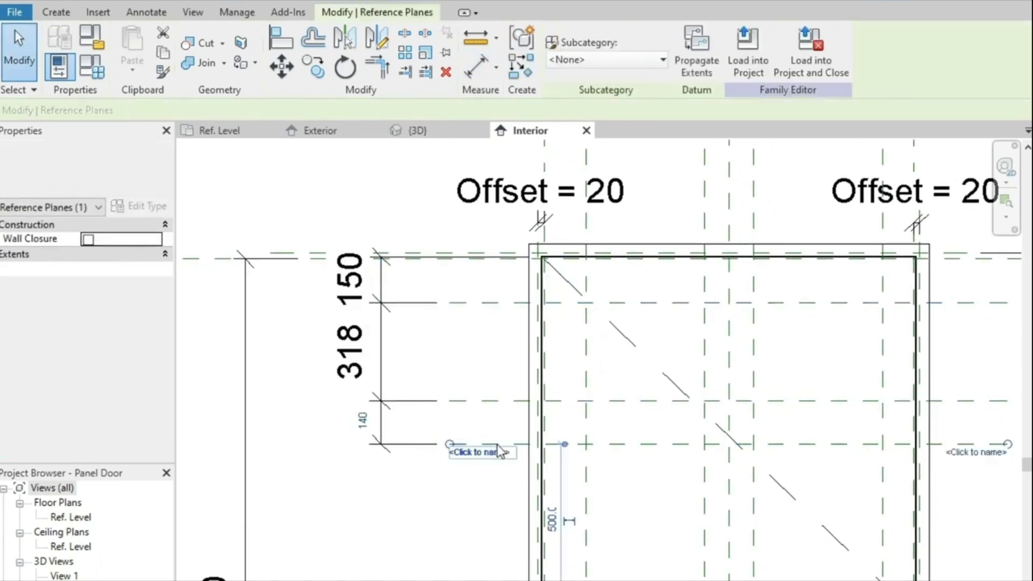
pyautogui.press('Return')
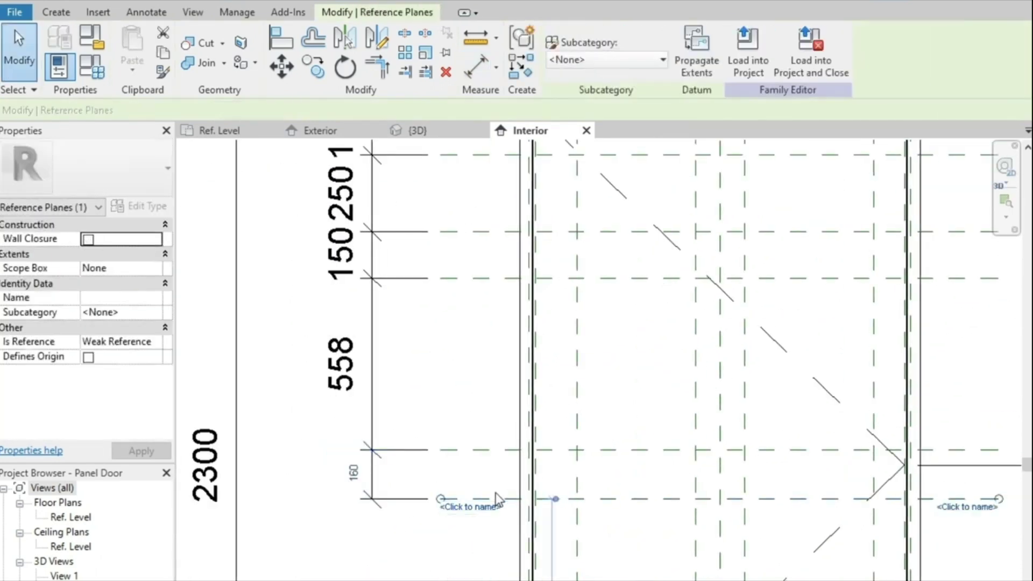
pyautogui.click(341, 363)
pyautogui.write('600')
pyautogui.click(352, 472)
pyautogui.write('150')
pyautogui.press('Return')
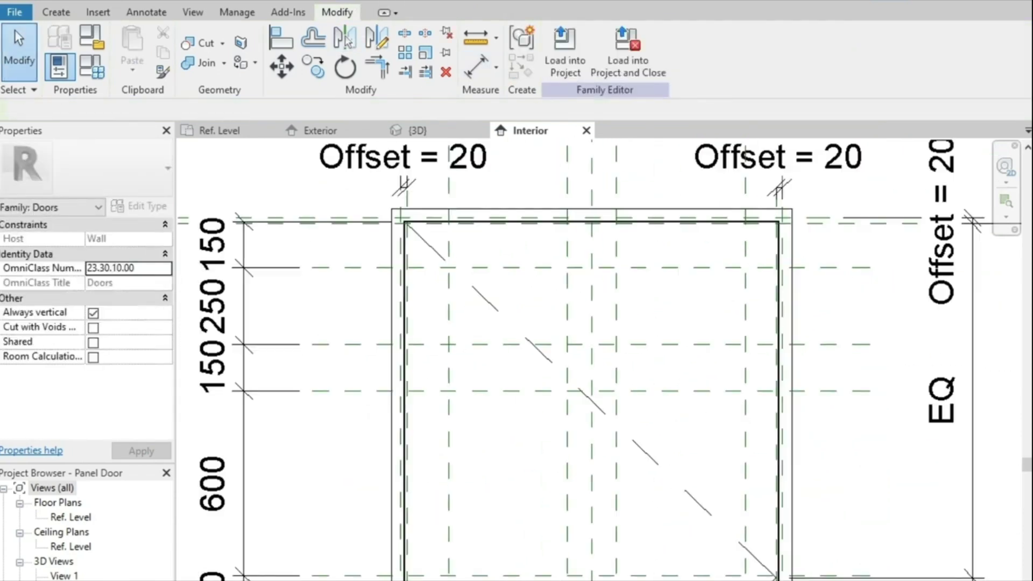
# Dimension the vertical reference planes across the door top, setting the first gap to 150.
pyautogui.moveTo(431, 161); pyautogui.dragTo(444, 385, button='middle')
pyautogui.press('d')
pyautogui.press('i')
pyautogui.click(420, 303)
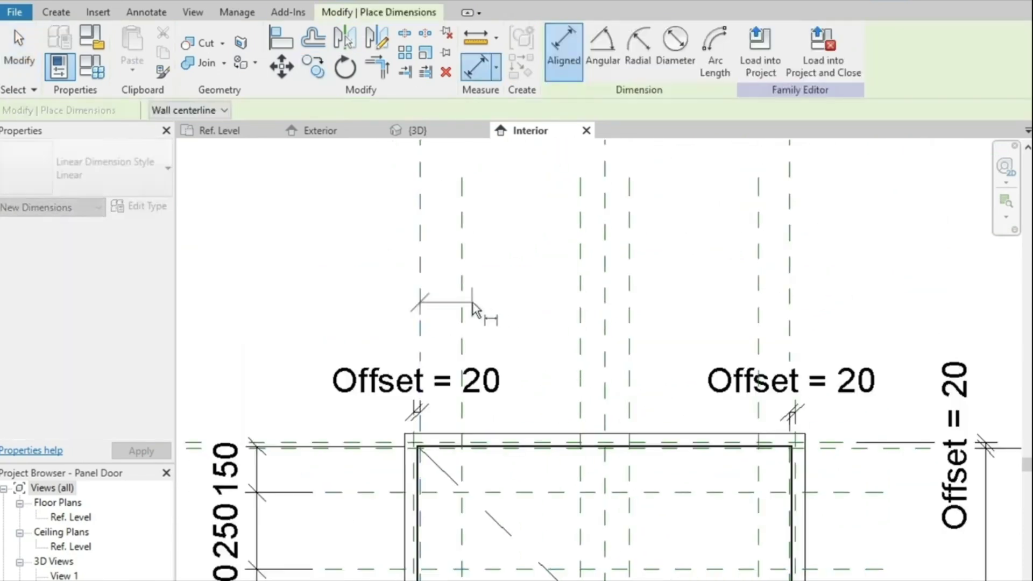
pyautogui.click(323, 279)
pyautogui.click(790, 280)
pyautogui.click(629, 280)
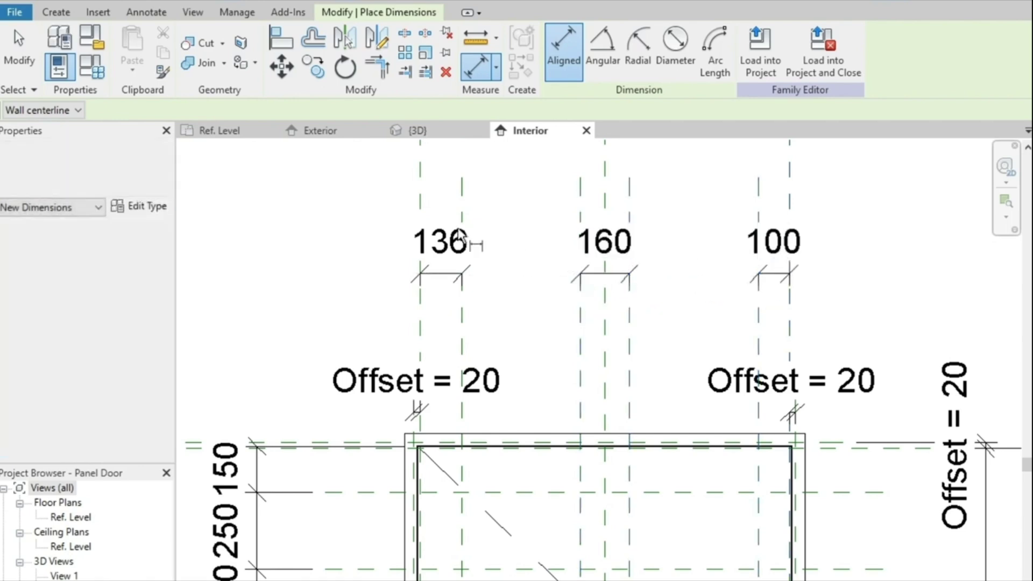
pyautogui.press('Escape')
pyautogui.press('Escape')
pyautogui.click(462, 323)
pyautogui.click(440, 240)
pyautogui.write('150')
pyautogui.press('Return')
# Change the remaining 100 and 160 gaps to 150.
pyautogui.click(759, 323)
pyautogui.click(773, 241)
pyautogui.write('150')
pyautogui.press('Return')
pyautogui.click(605, 240)
pyautogui.write('150')
pyautogui.press('Return')
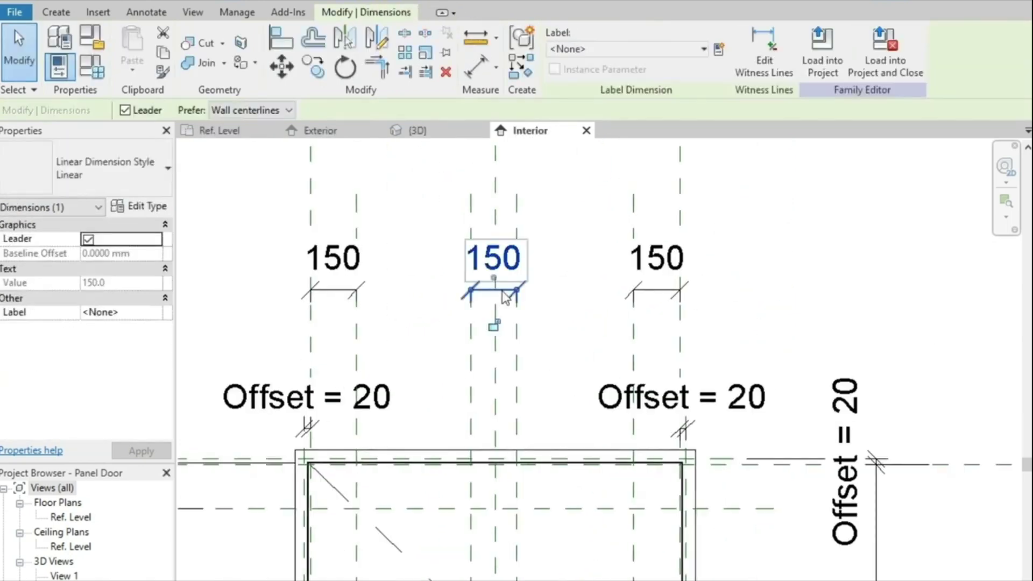
pyautogui.press('d')
pyautogui.press('i')
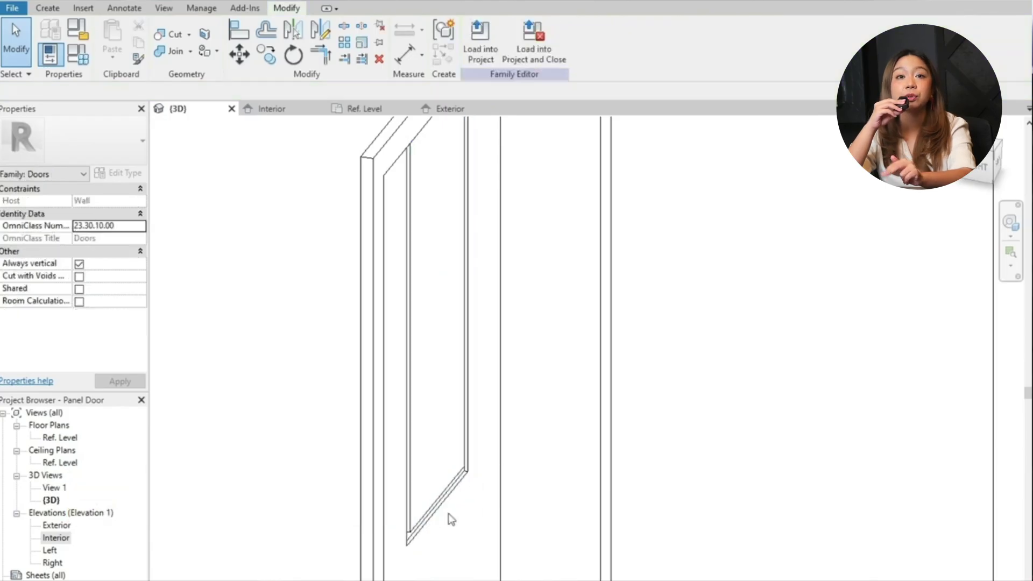
# Orbit the 3D view to inspect the first panel groove, then open the Exterior elevation.
pyautogui.moveTo(452, 519); pyautogui.dragTo(759, 534, button='middle')
pyautogui.keyDown('shift'); pyautogui.moveTo(464, 426); pyautogui.dragTo(585, 574, button='middle'); pyautogui.keyUp('shift')
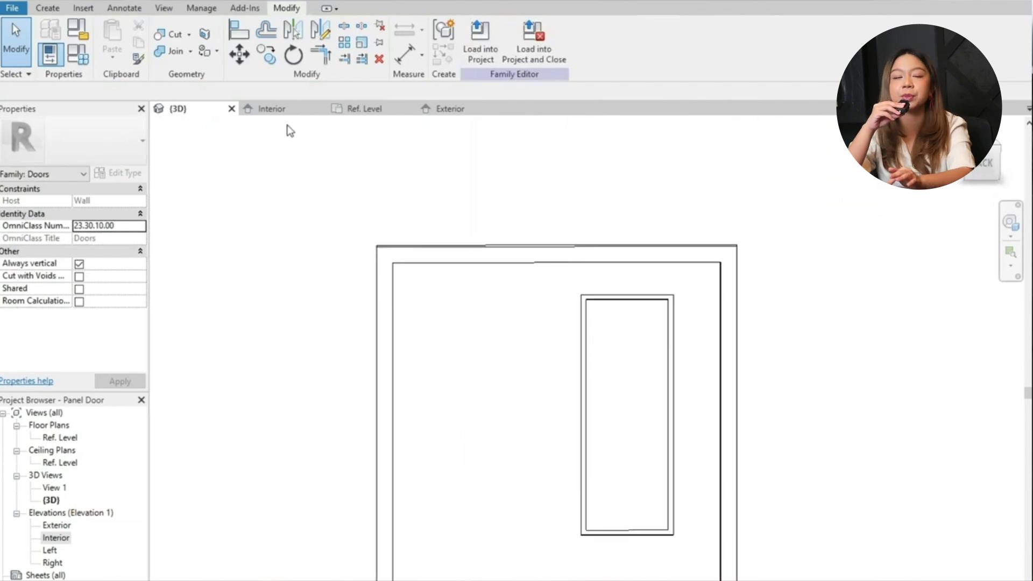
pyautogui.click(271, 109)
pyautogui.doubleClick(57, 525)
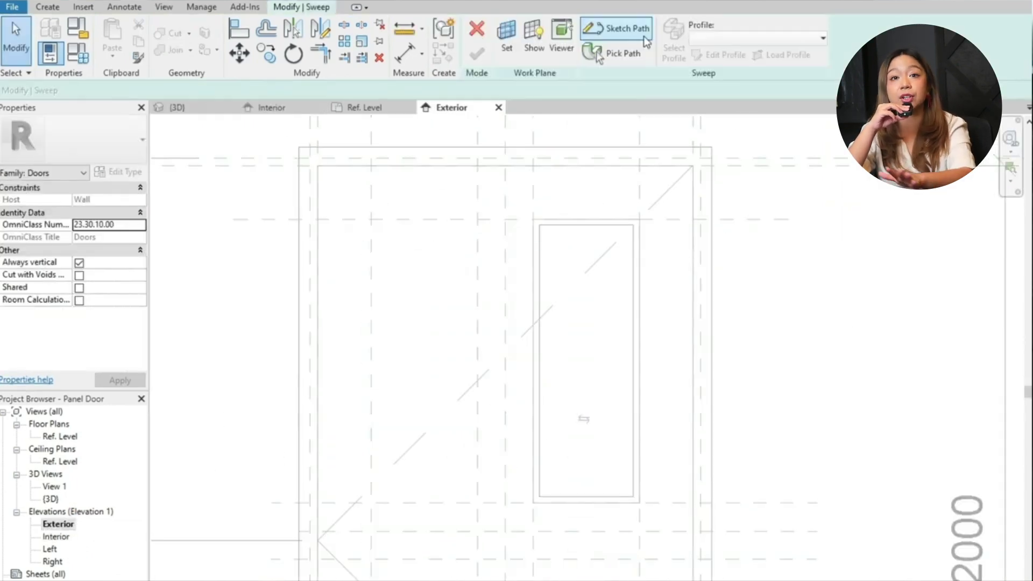
# Sketch a rectangular sweep path on the Exterior reference plane for the second panel.
pyautogui.click(645, 38)
pyautogui.click(598, 43)
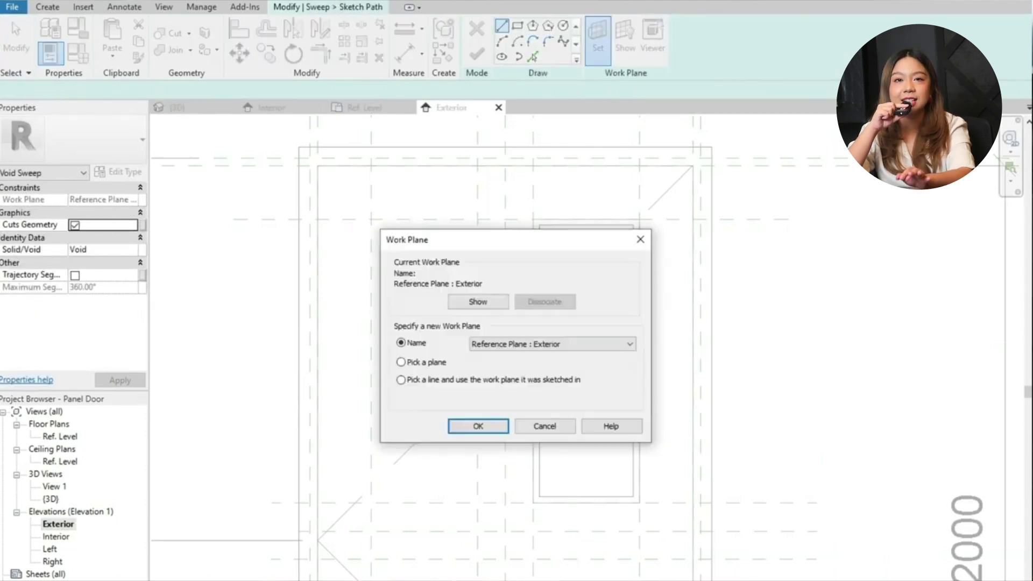
pyautogui.click(477, 426)
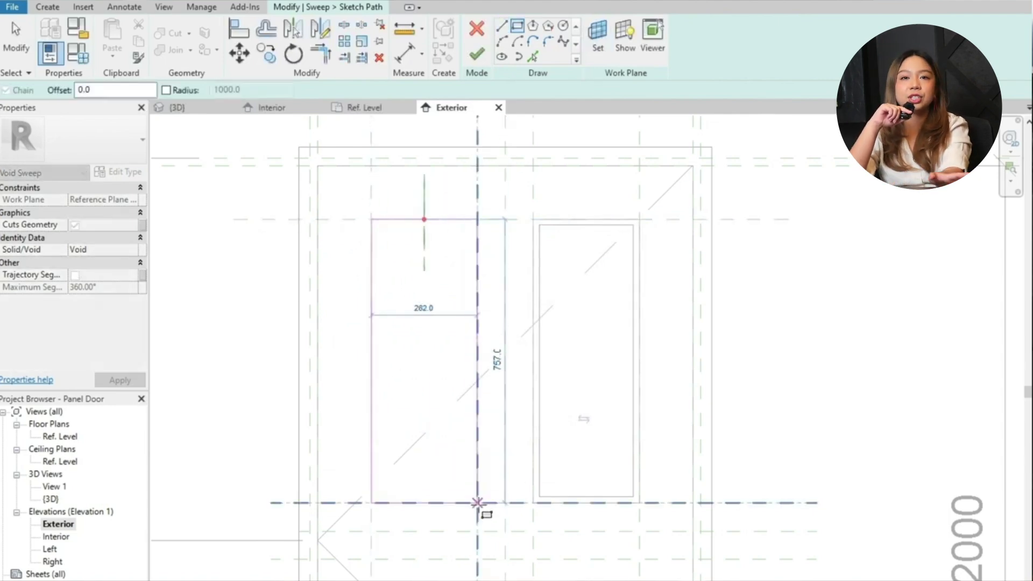
pyautogui.click(478, 502)
pyautogui.click(474, 58)
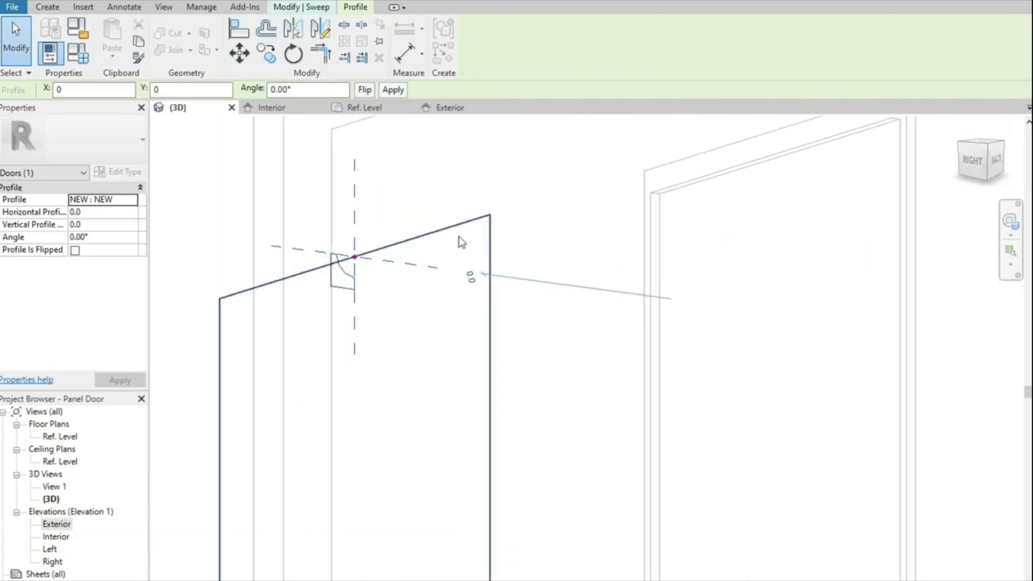
# Set the sweep profile's horizontal offset to 0 and check the groove from the back.
pyautogui.doubleClick(97, 85)
pyautogui.write('0')
pyautogui.click(225, 91)
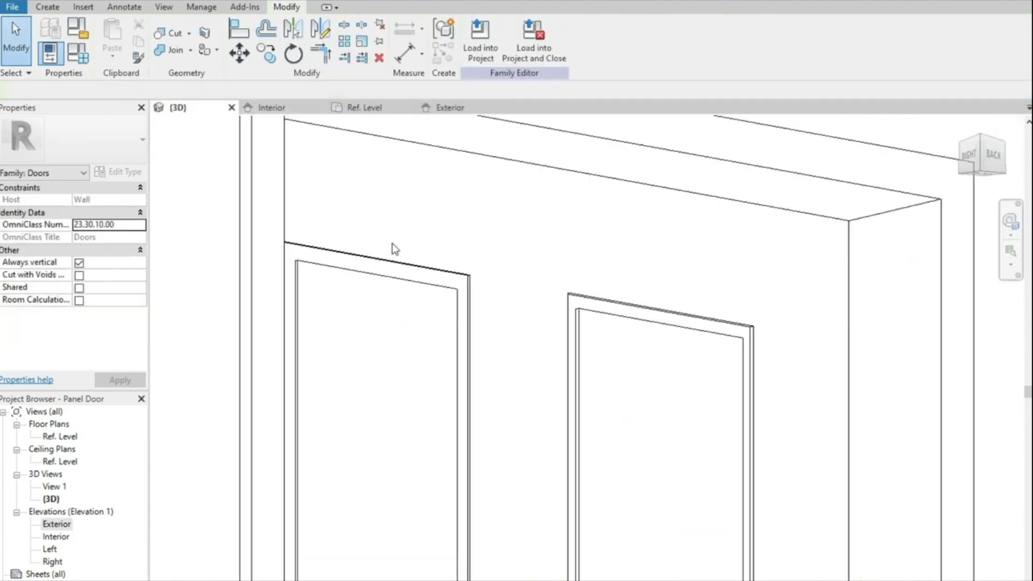
pyautogui.keyDown('shift'); pyautogui.moveTo(395, 249); pyautogui.dragTo(318, 203, button='middle'); pyautogui.keyUp('shift')
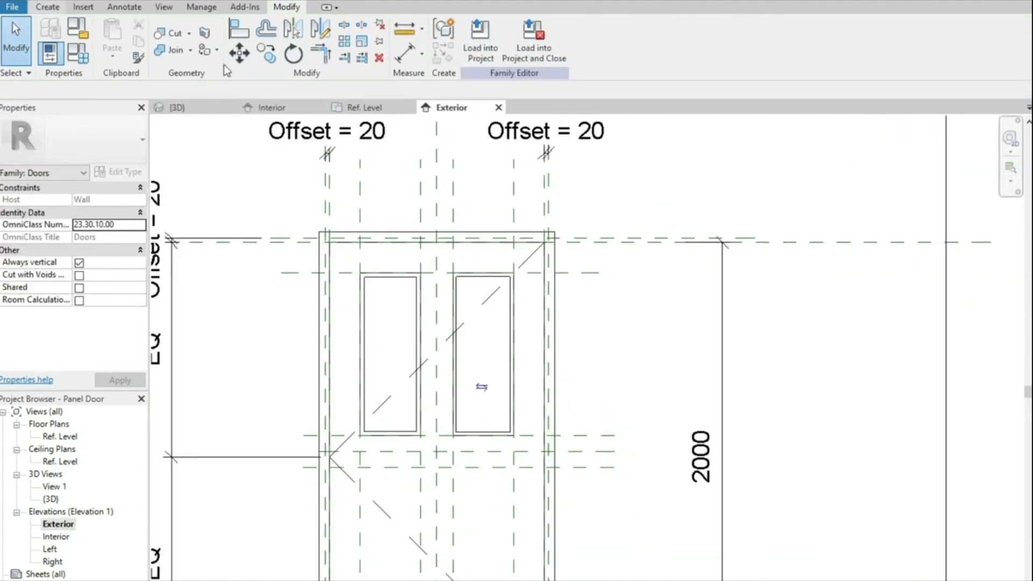
pyautogui.click(48, 7)
pyautogui.click(265, 46)
# Cut the lower-left panel with a void sweep along a rectangular path on the Exterior plane.
pyautogui.click(285, 164)
pyautogui.click(517, 29)
pyautogui.click(517, 27)
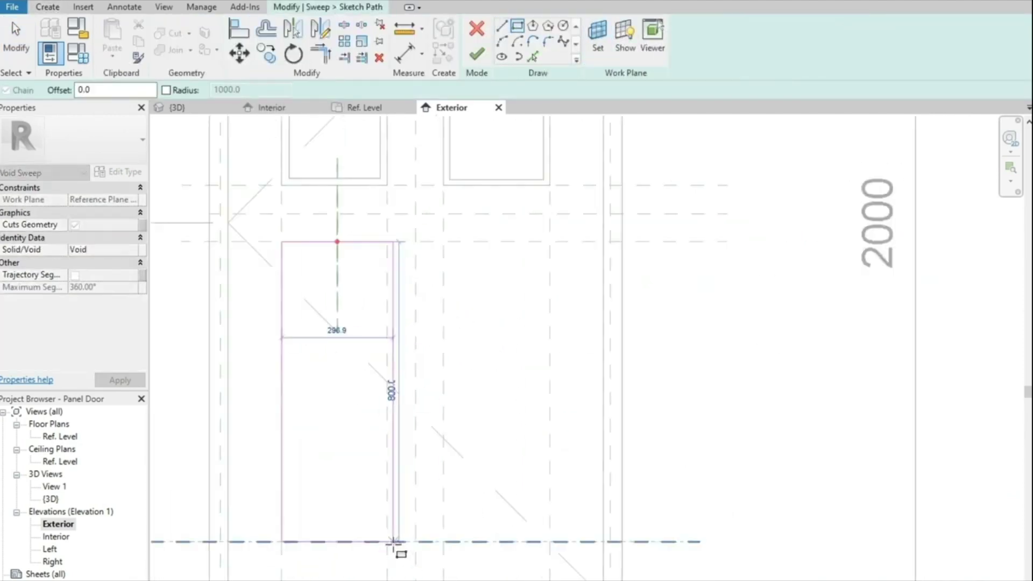
pyautogui.click(396, 546)
pyautogui.click(479, 426)
pyautogui.click(411, 546)
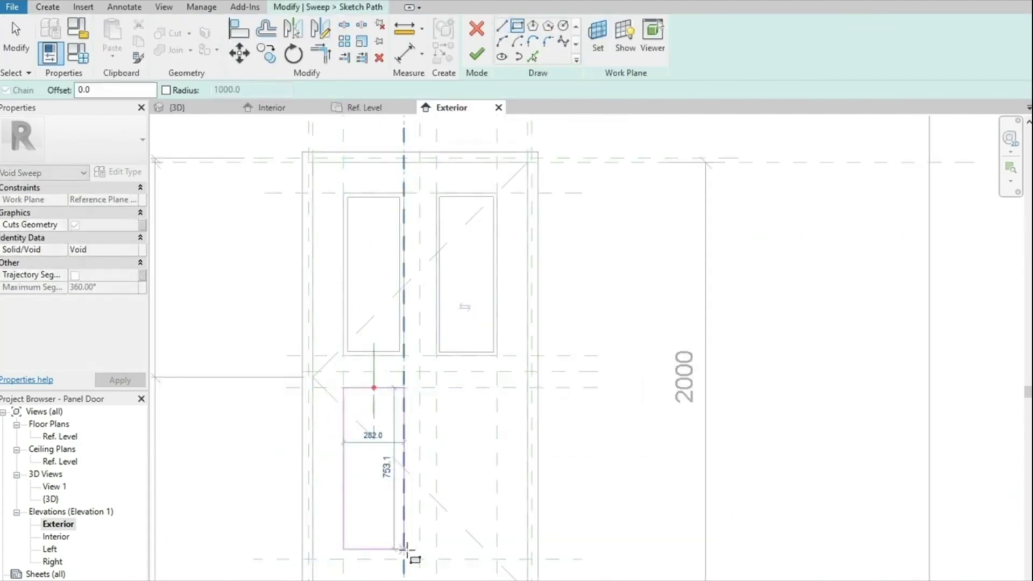
pyautogui.click(267, 107)
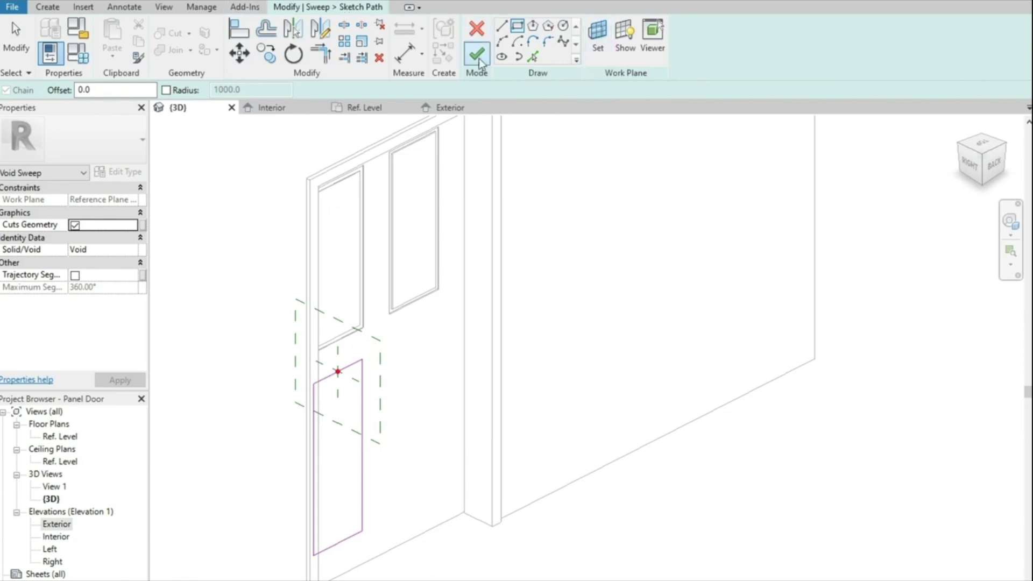
pyautogui.click(477, 54)
pyautogui.scroll(3, 345, 358)
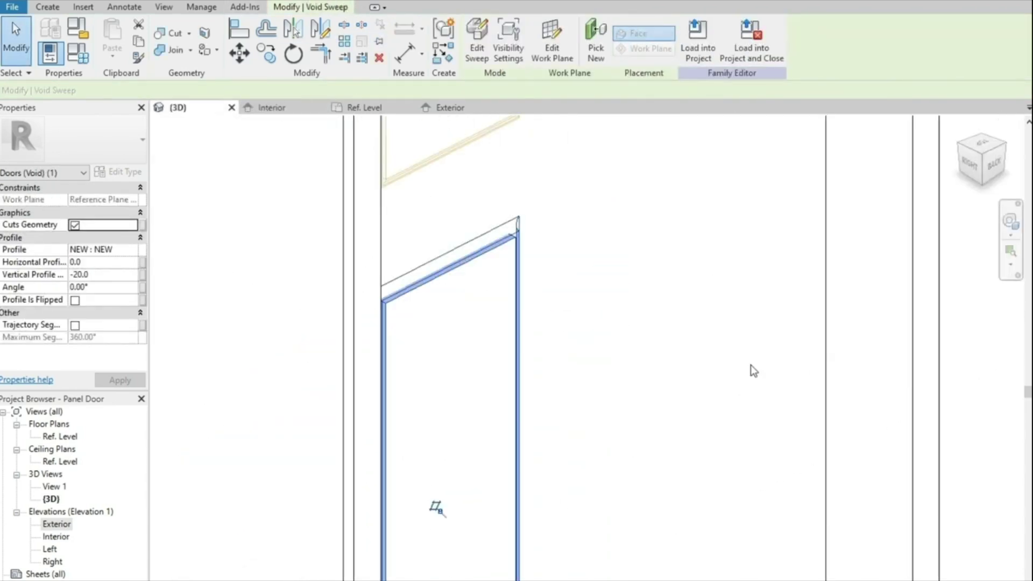
pyautogui.keyDown('shift'); pyautogui.moveTo(434, 504); pyautogui.dragTo(441, 506, button='middle'); pyautogui.keyUp('shift')
pyautogui.scroll(-3, 378, 331)
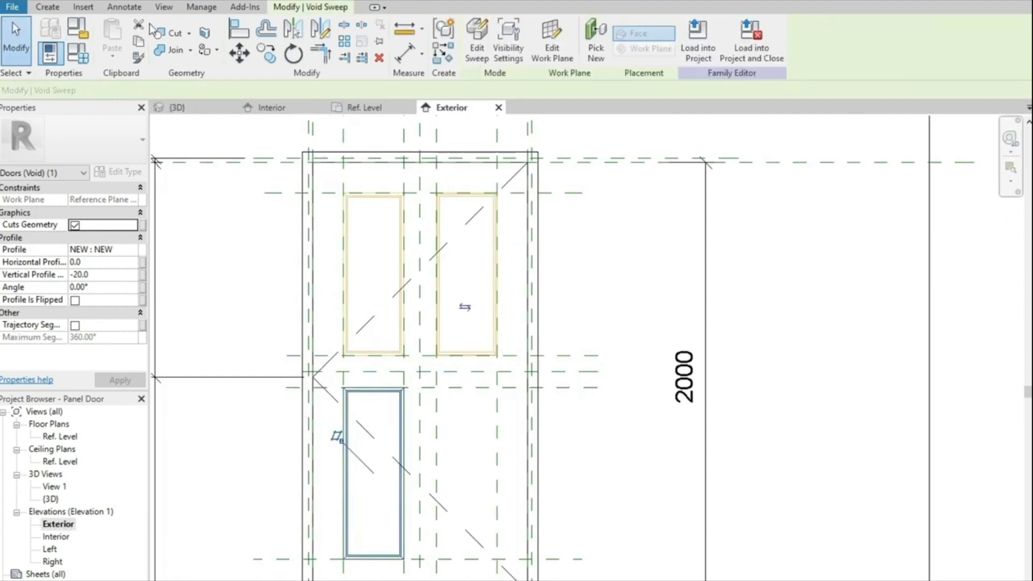
# In the Exterior elevation, start another void sweep and sketch the lower-right panel's rectangular path.
pyautogui.click(47, 7)
pyautogui.click(266, 40)
pyautogui.click(296, 163)
pyautogui.click(48, 6)
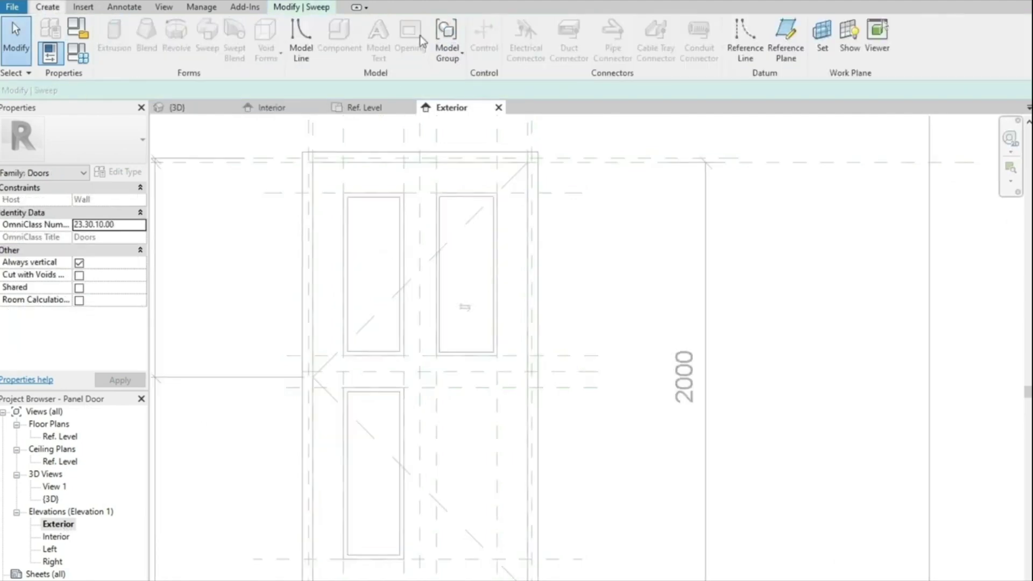
pyautogui.click(307, 6)
pyautogui.click(612, 27)
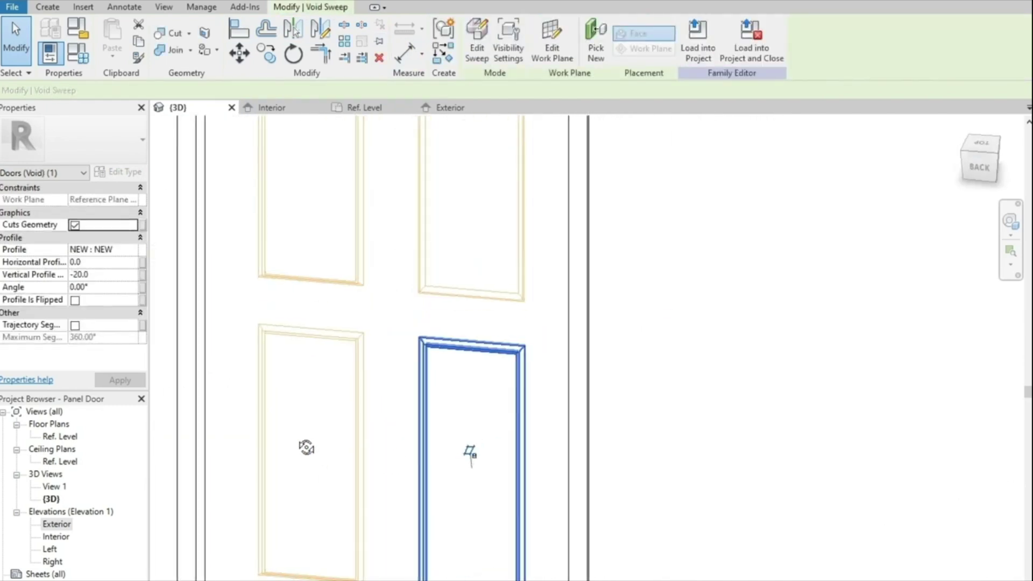
# Select and adjust the lower-right sweep's profile, viewing the new panel groove.
pyautogui.scroll(-1, 473, 457)
pyautogui.scroll(3, 485, 520)
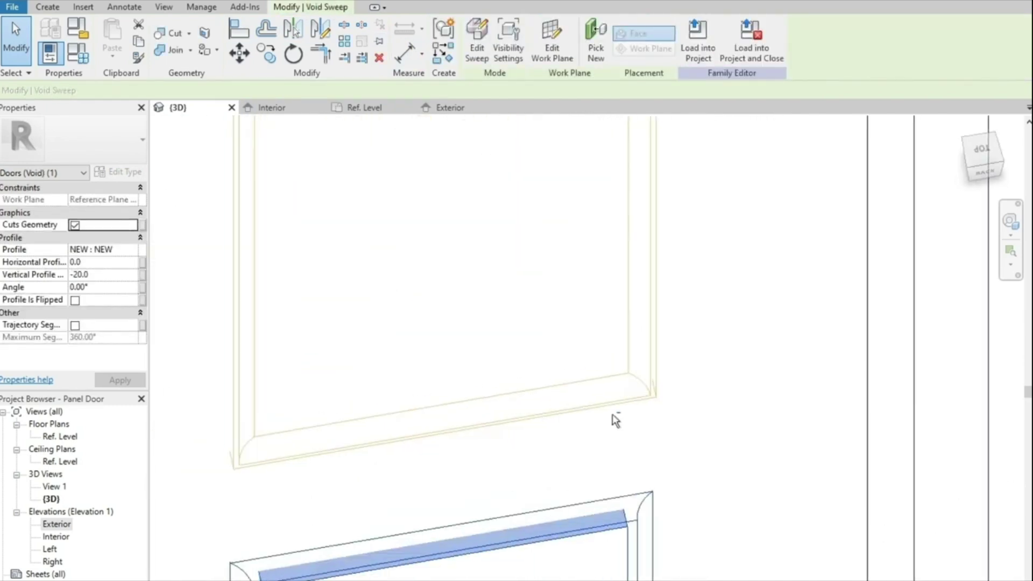
pyautogui.moveTo(613, 417); pyautogui.dragTo(576, 393, button='middle')
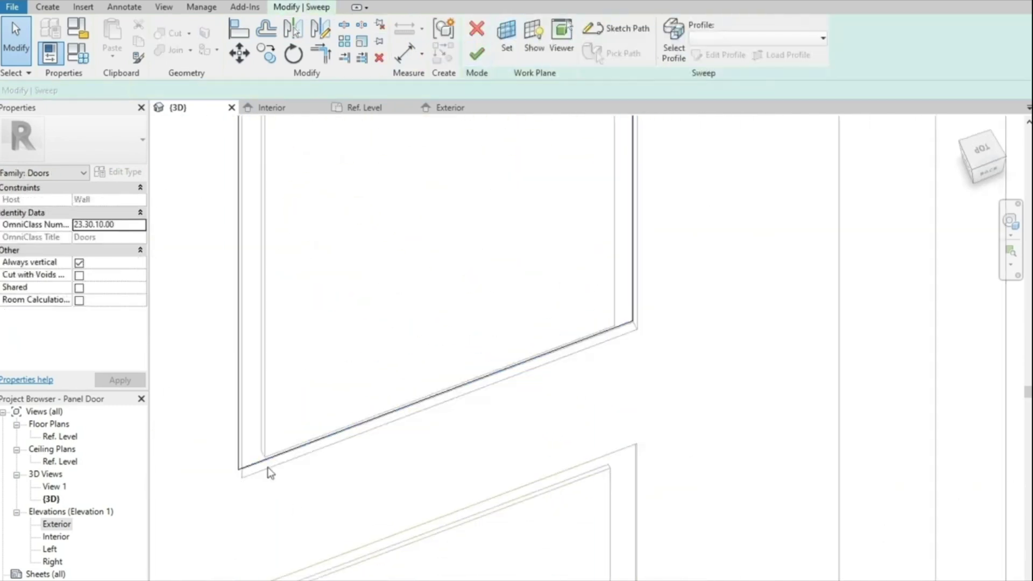
pyautogui.scroll(-5, 346, 285)
pyautogui.click(531, 178)
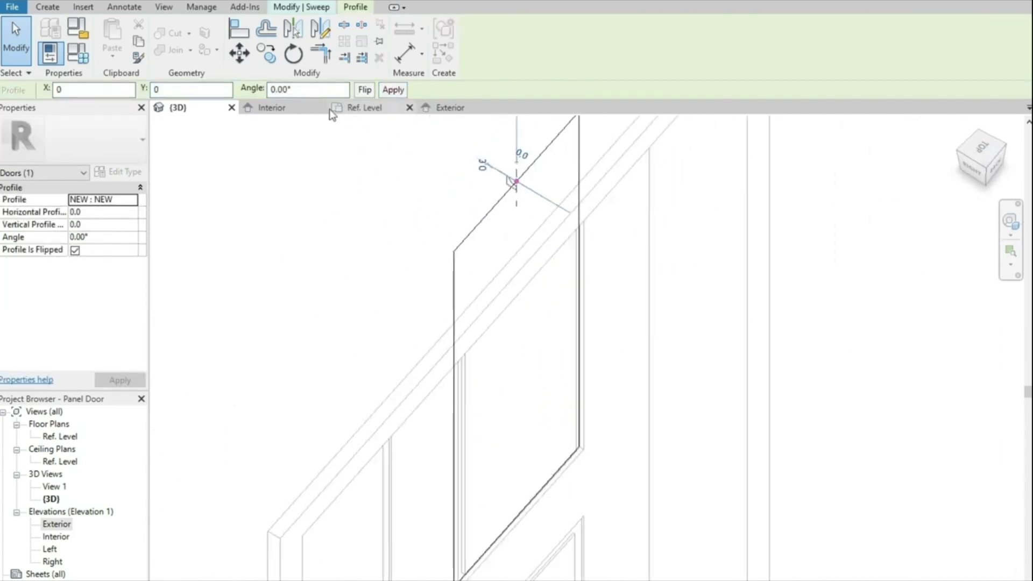
pyautogui.keyDown('shift'); pyautogui.moveTo(473, 161); pyautogui.dragTo(572, 181, button='middle'); pyautogui.keyUp('shift')
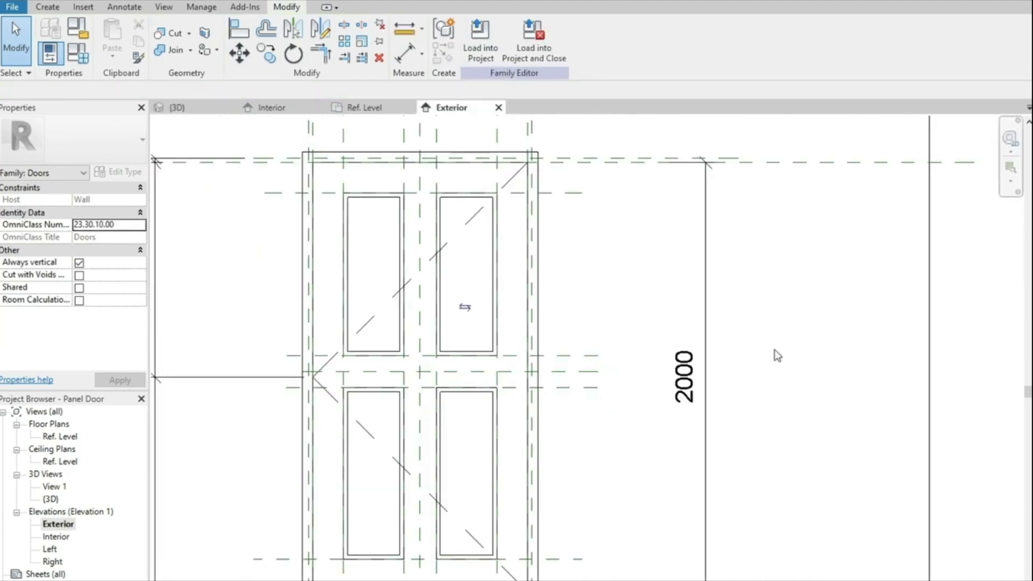
pyautogui.scroll(-3, 613, 406)
pyautogui.click(457, 344)
pyautogui.click(380, 252)
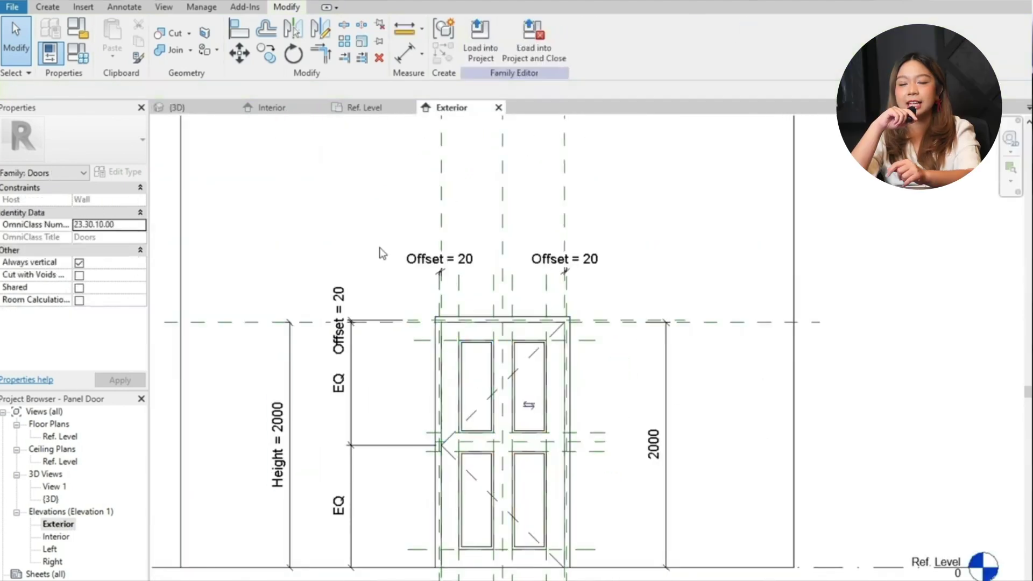